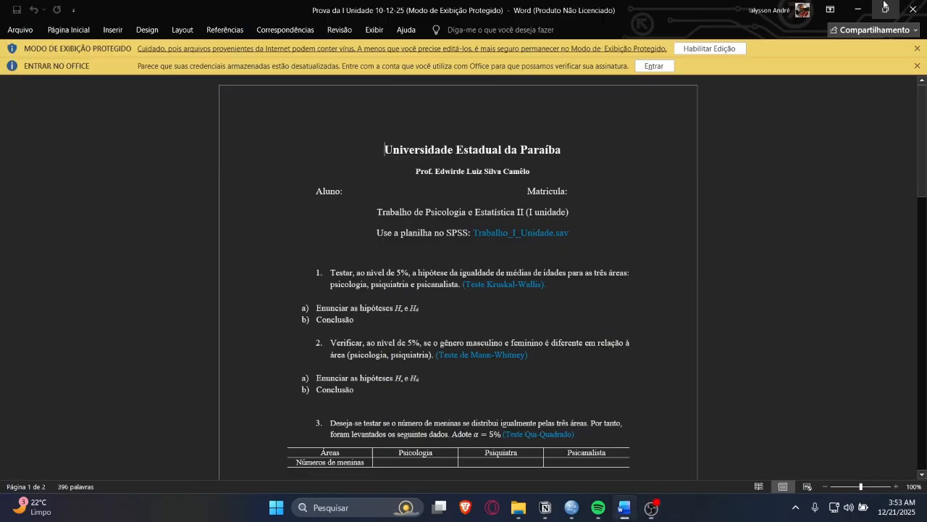
# Leave the Word exam document and switch to the Trabalho_I_Unidade.sav data in SPSS Statistics, briefly checking the OBS recording
pyautogui.click(852, 11)
pyautogui.click(852, 10)
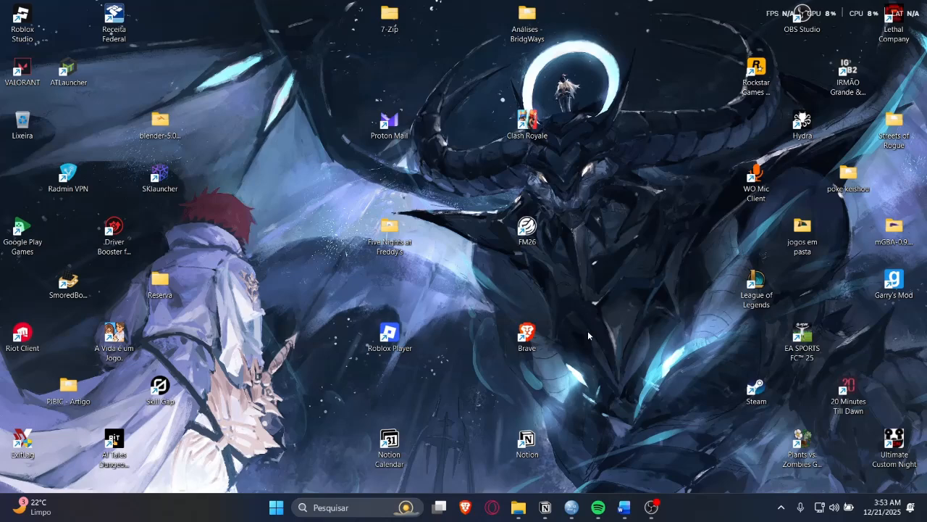
pyautogui.click(575, 508)
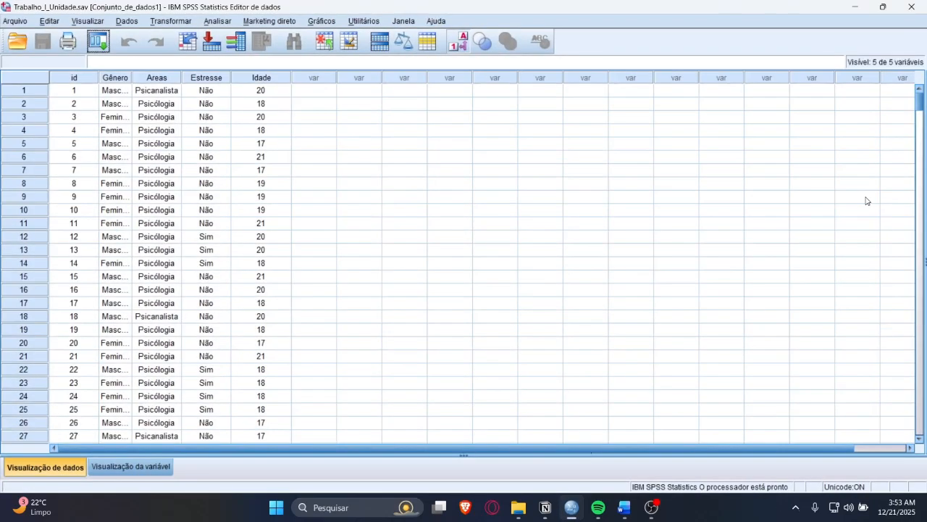
pyautogui.click(658, 515)
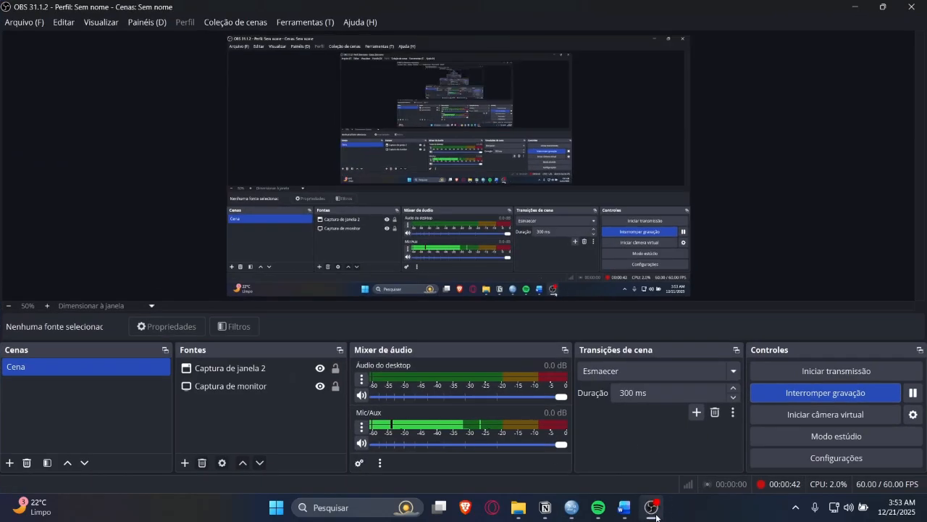
pyautogui.click(656, 511)
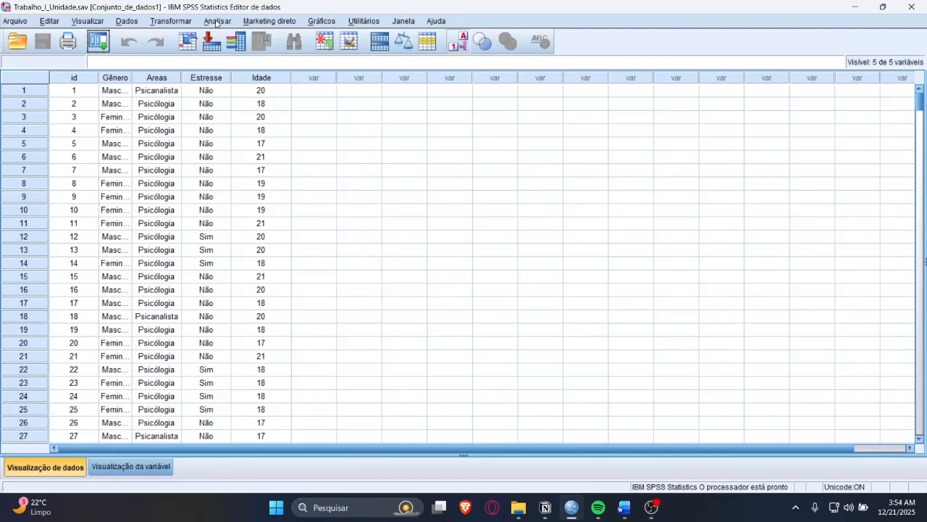
# Switch to the Word exam document and read question 5 on interpreting SPSS outputs for nominal variables
pyautogui.click(623, 507)
pyautogui.scroll(-10, 511, 304)
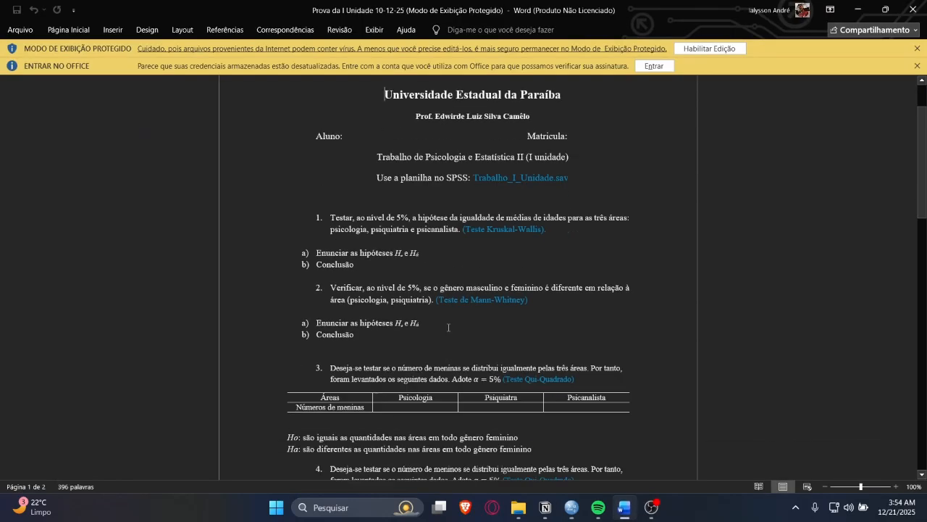
pyautogui.scroll(-5, 511, 305)
pyautogui.scroll(1, 410, 206)
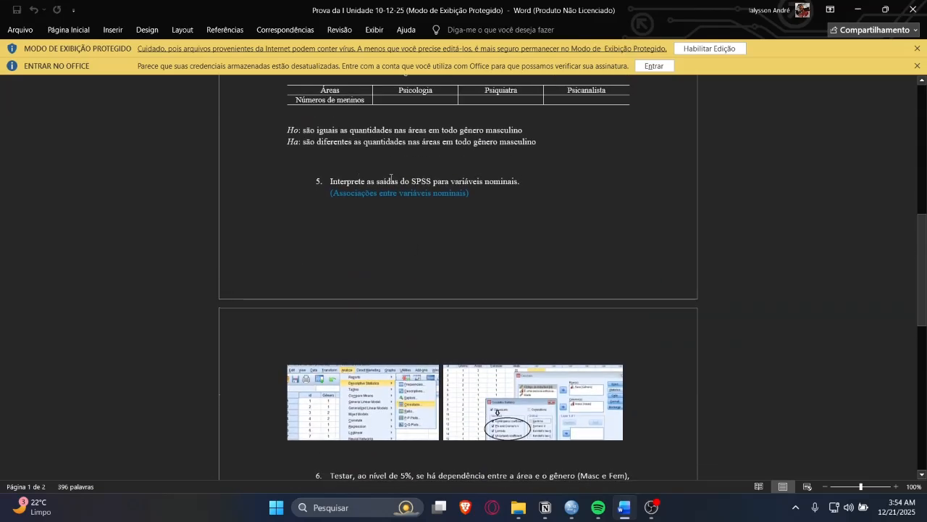
pyautogui.moveTo(334, 180); pyautogui.dragTo(395, 182)
pyautogui.click(447, 182)
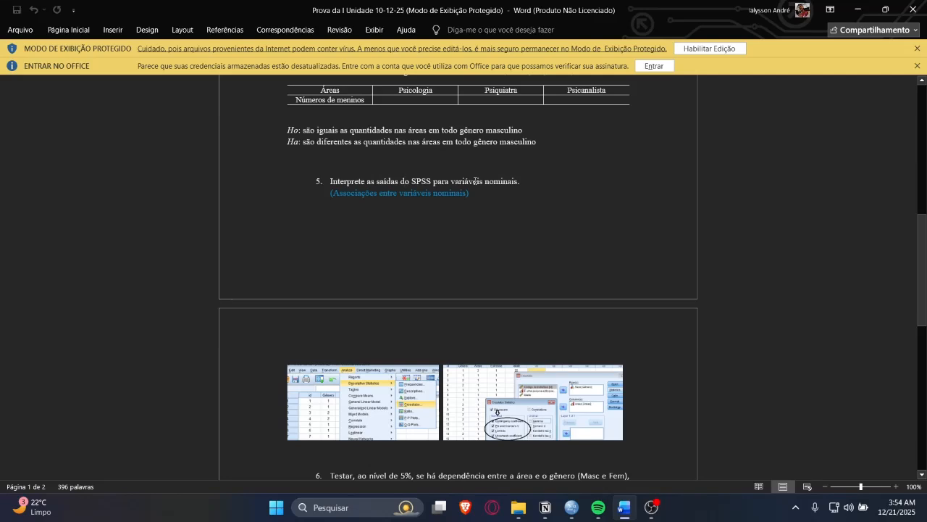
pyautogui.doubleClick(345, 196)
pyautogui.click(411, 204)
pyautogui.doubleClick(435, 182)
pyautogui.click(432, 182)
# Return to SPSS, start a cross-tabulation analysis and reset its settings to the defaults
pyautogui.moveTo(626, 507)
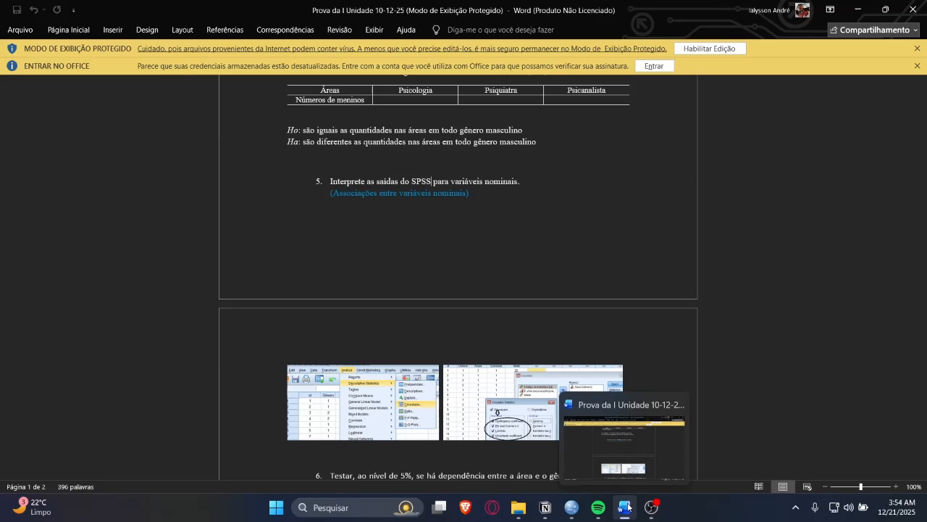
pyautogui.click(627, 507)
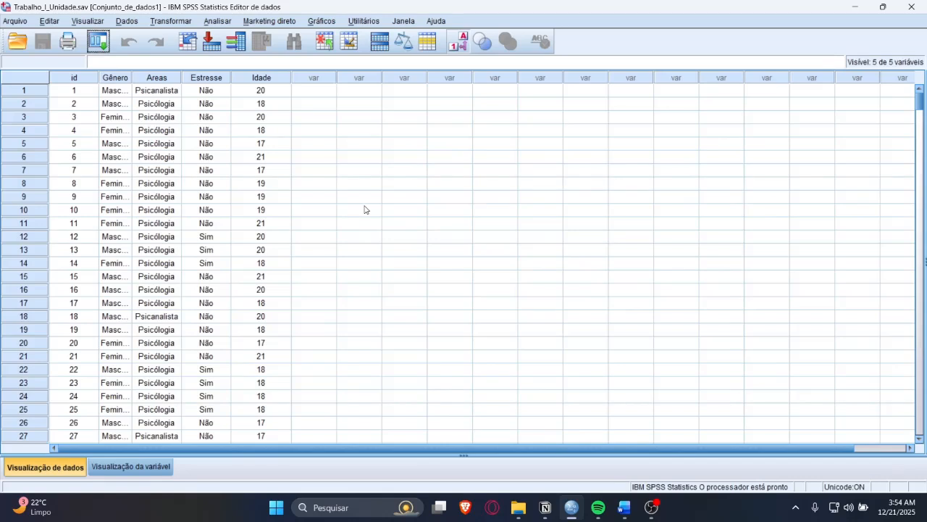
pyautogui.click(210, 24)
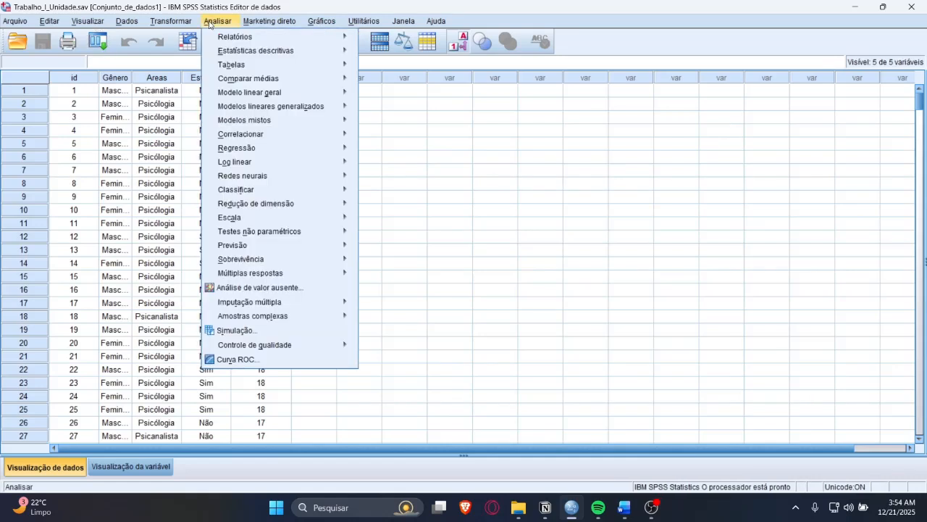
pyautogui.moveTo(331, 56)
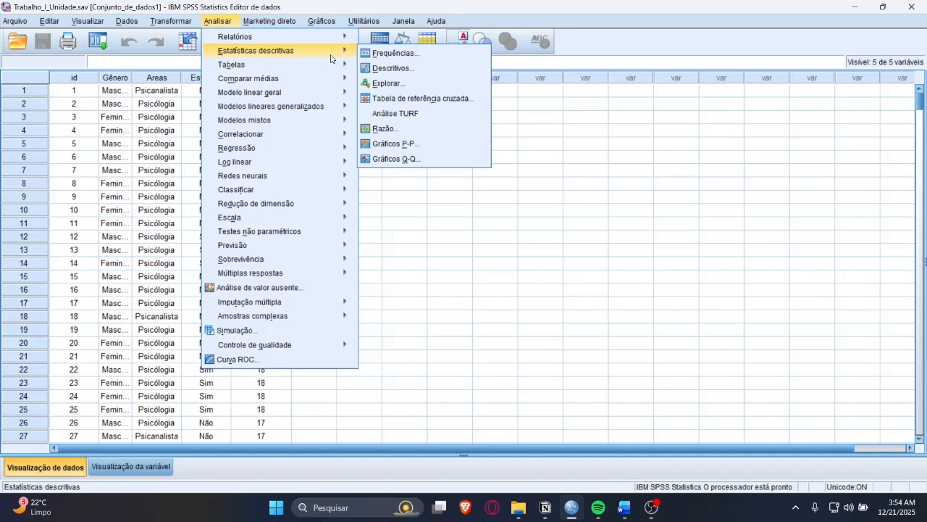
pyautogui.click(481, 102)
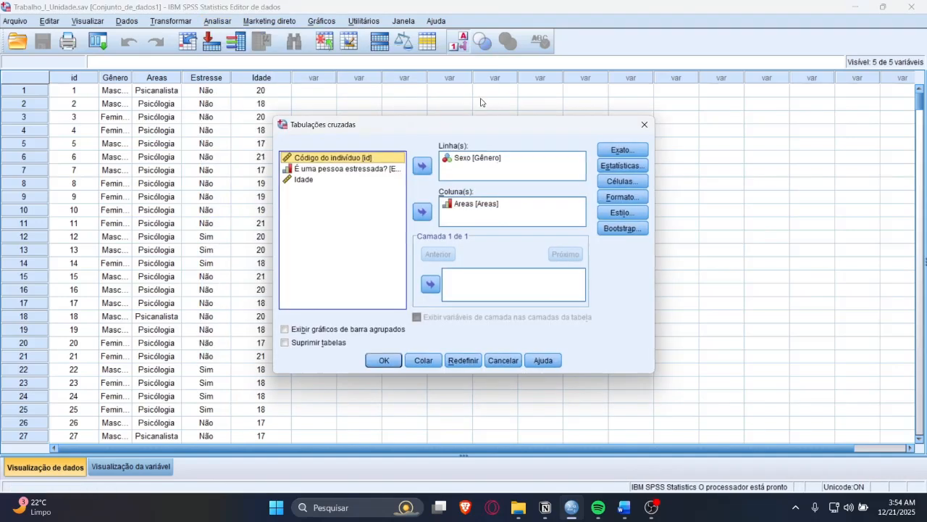
pyautogui.click(448, 363)
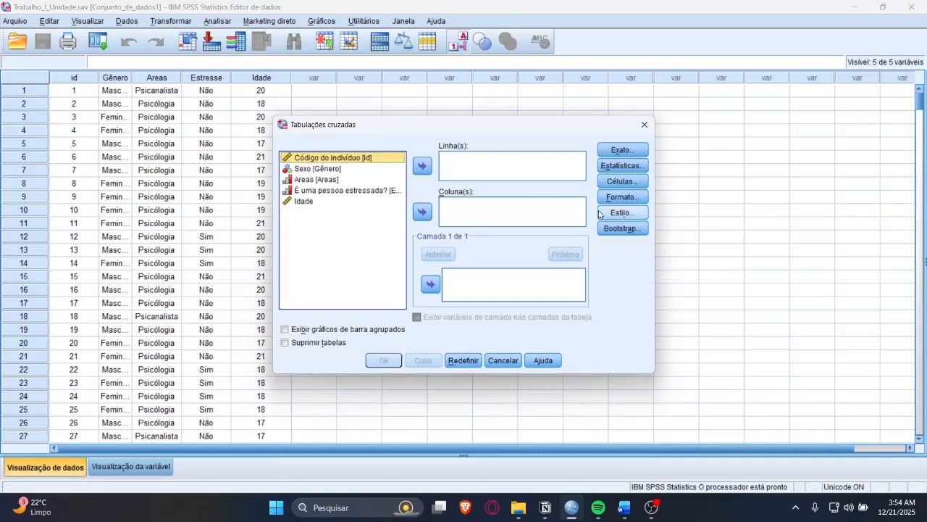
pyautogui.click(621, 166)
pyautogui.click(753, 298)
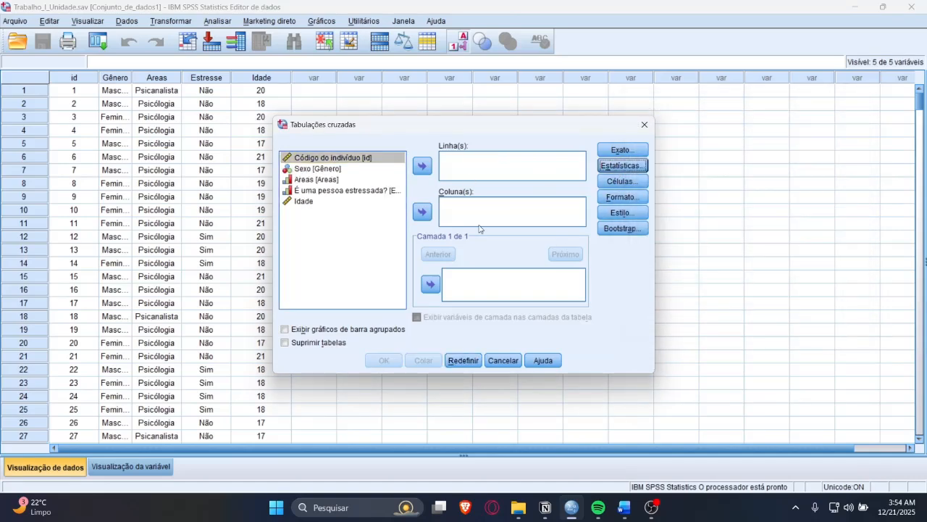
# Assign Sexo [Gênero] as the row variable and Areas [Areas] as the column variable of the cross-tabulation
pyautogui.click(333, 169)
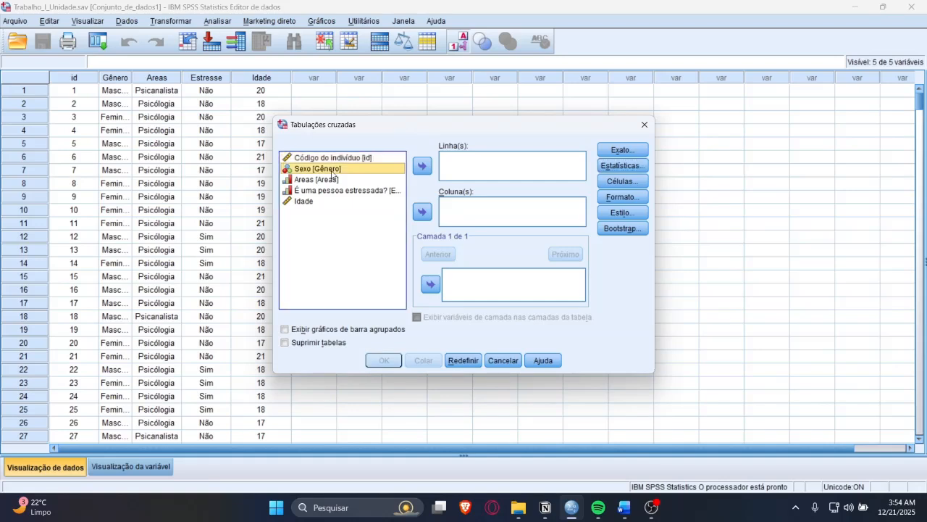
pyautogui.click(426, 168)
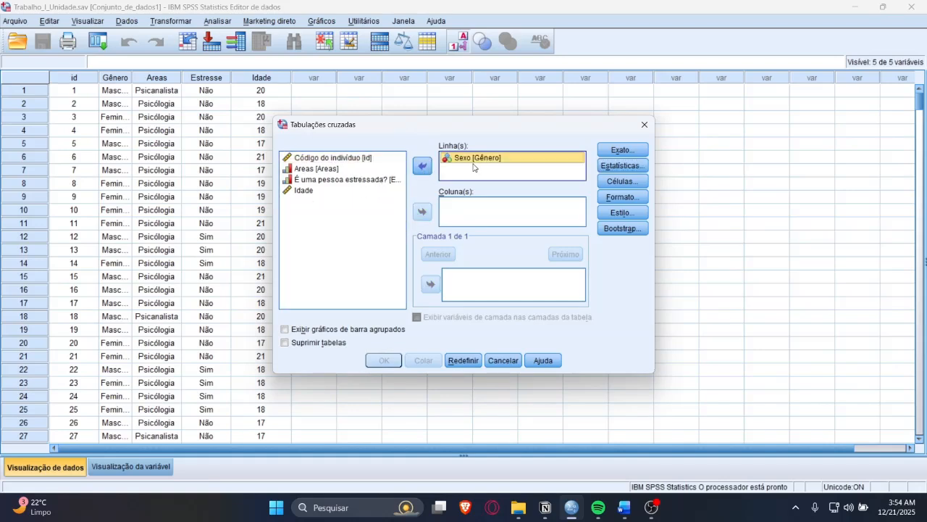
pyautogui.click(392, 171)
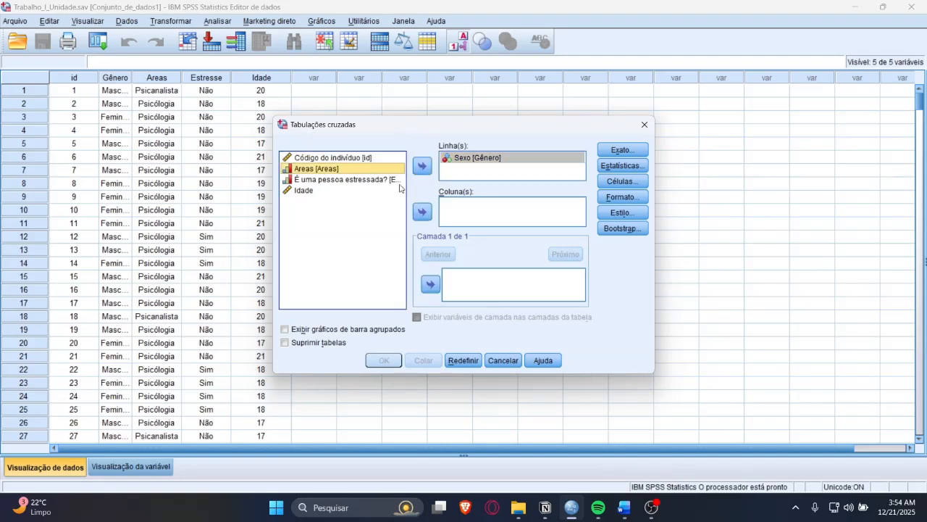
pyautogui.click(423, 211)
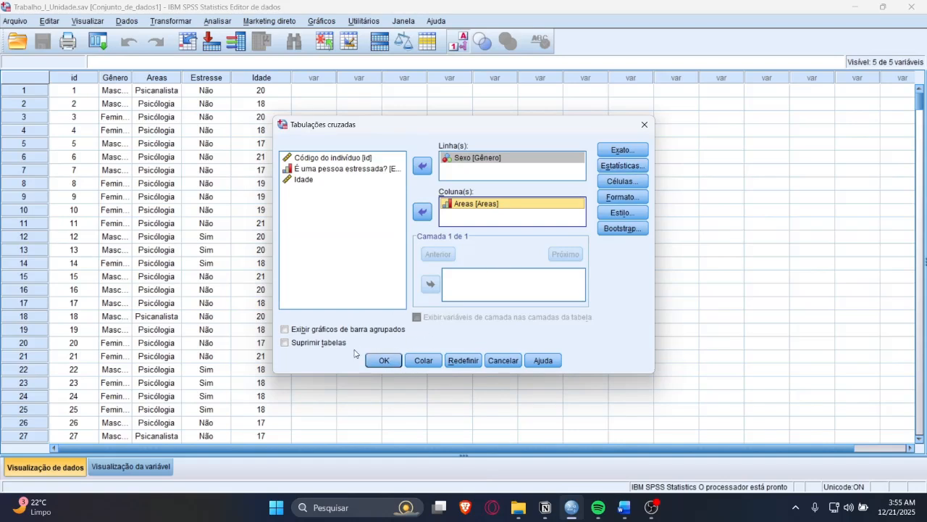
# Enable the Qui-quadrado, Coeficiente de contingência, V de Cramer e Fi, Lambda and Coeficiente de incerteza statistics, and run the cross-tabulation
pyautogui.click(624, 164)
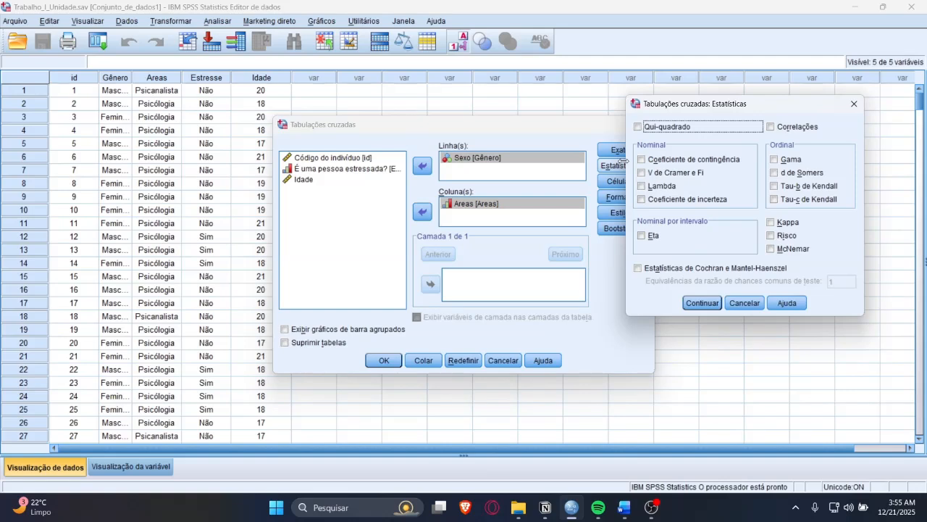
pyautogui.click(639, 127)
pyautogui.click(641, 159)
pyautogui.click(642, 173)
pyautogui.click(649, 186)
pyautogui.click(650, 199)
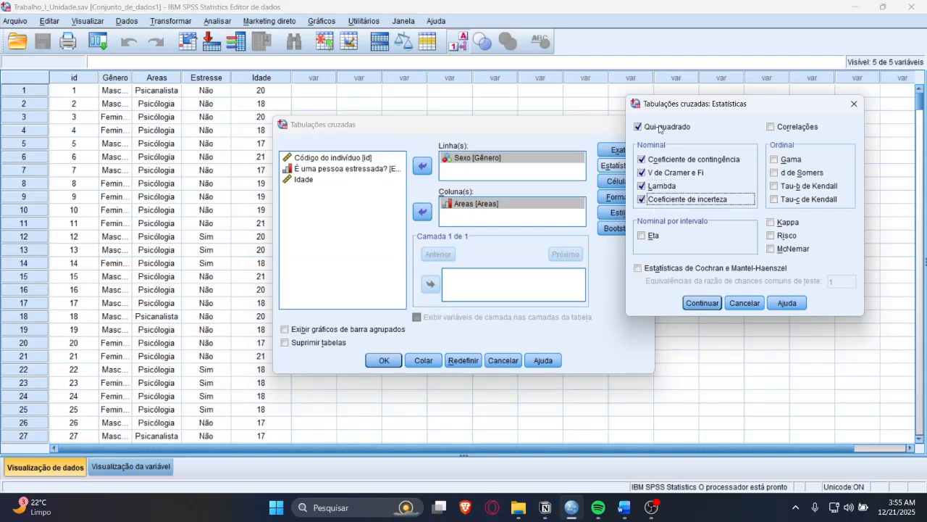
pyautogui.click(700, 304)
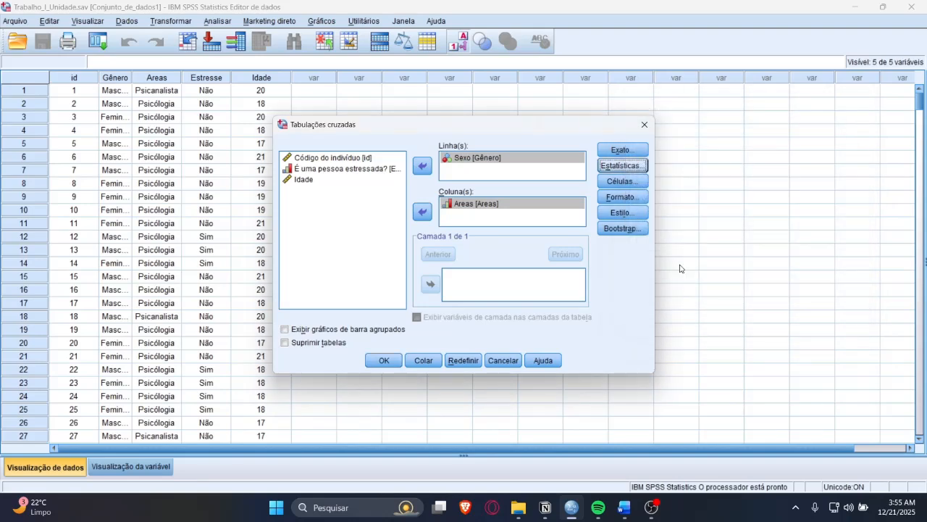
pyautogui.click(377, 363)
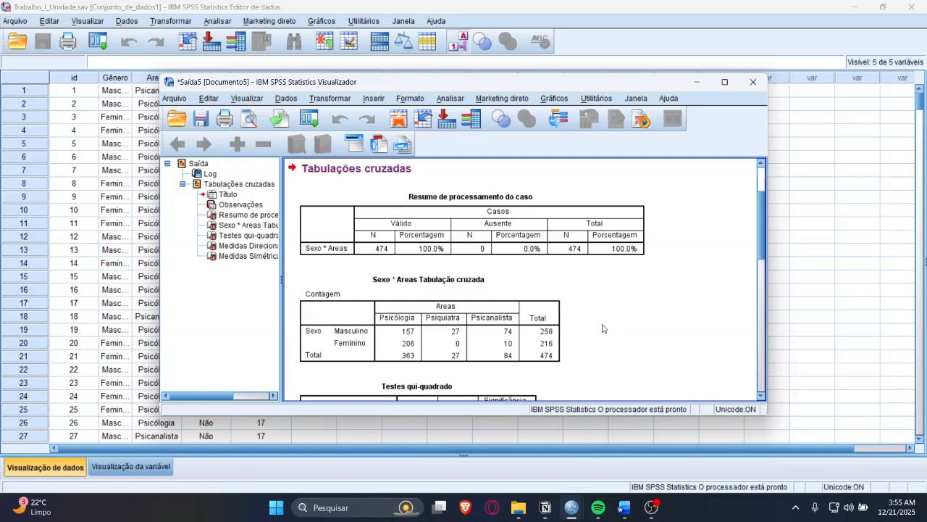
# Examine the Sexo * Areas cross-tabulation and the chi-square tests, comparing the requested statistics with question 5's pictures in Word
pyautogui.scroll(-3, 610, 326)
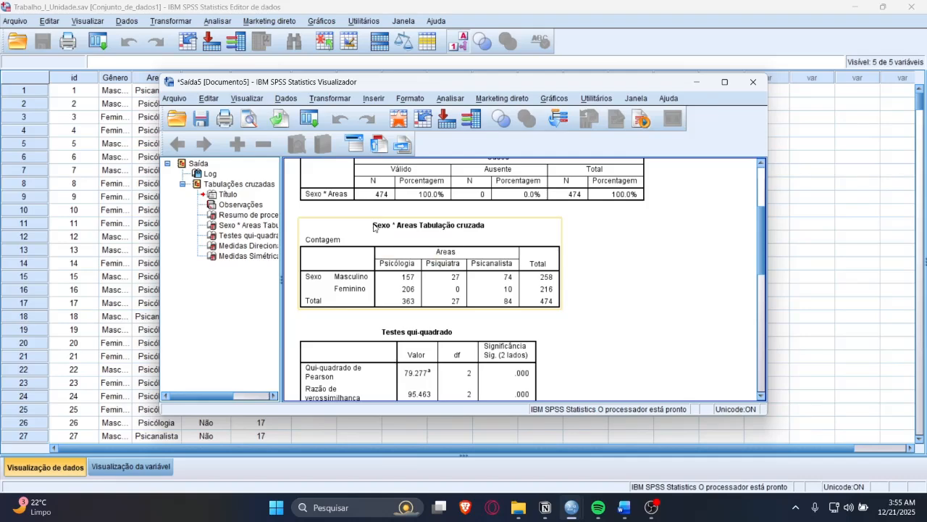
pyautogui.scroll(-5, 507, 225)
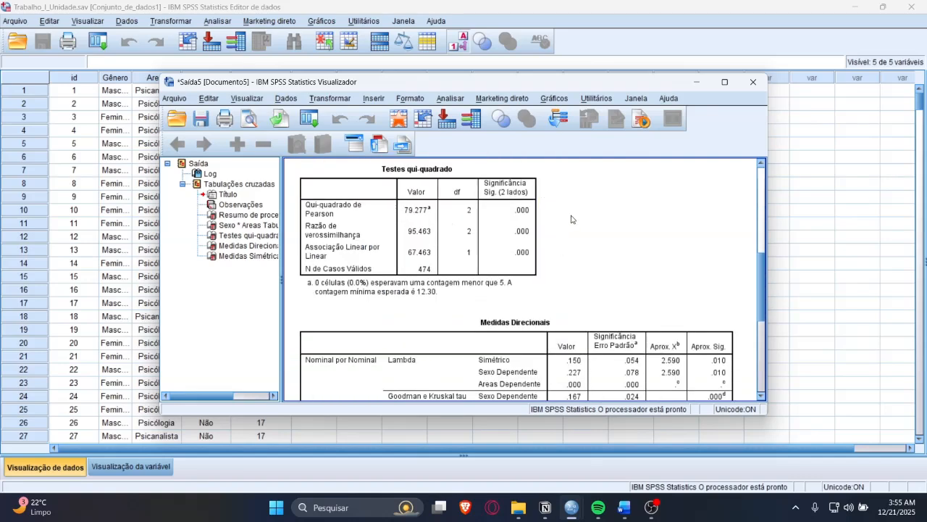
pyautogui.click(499, 211)
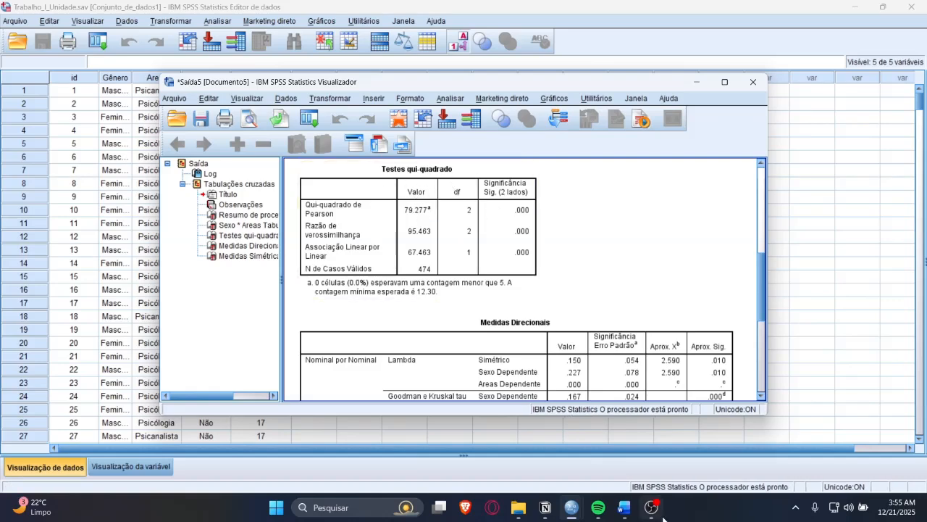
pyautogui.moveTo(651, 507)
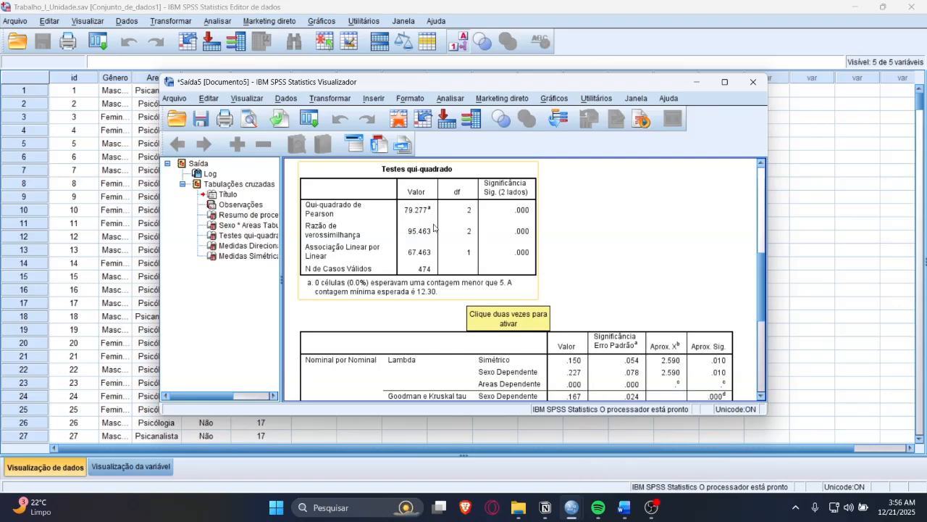
pyautogui.click(628, 507)
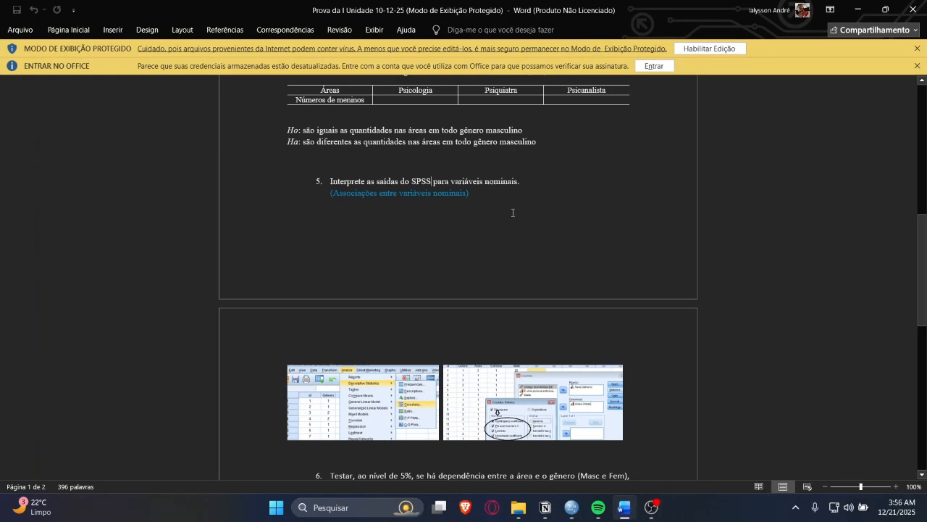
pyautogui.scroll(-2, 440, 195)
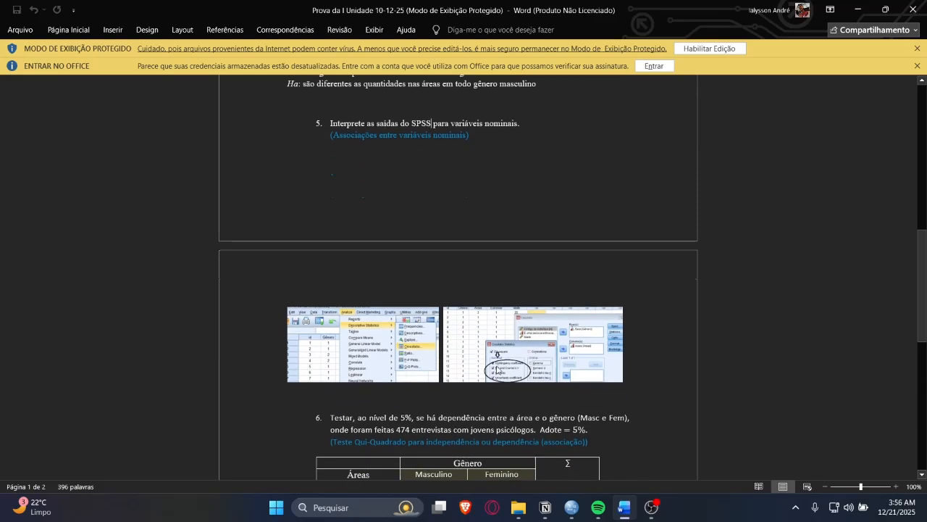
pyautogui.click(572, 507)
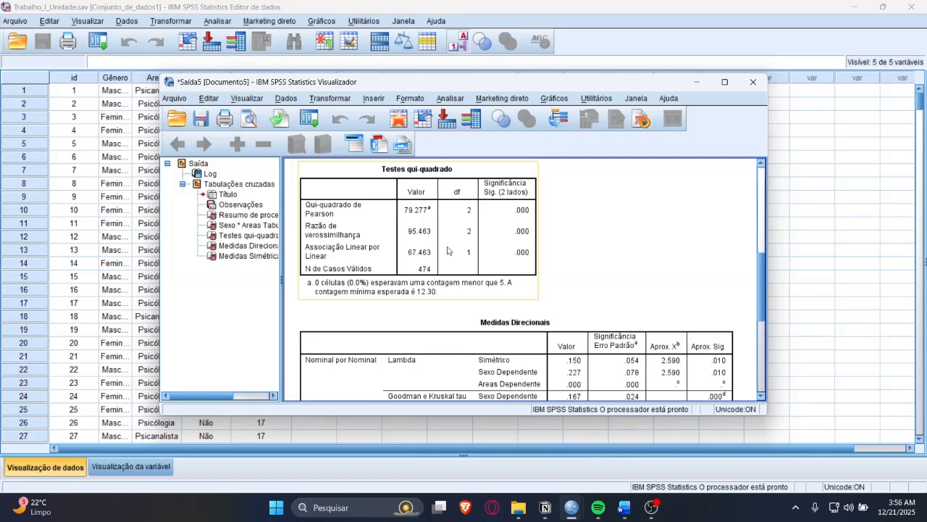
# Examine the Medidas Direcionais and Medidas Simétricas tables in the SPSS output
pyautogui.scroll(-5, 447, 250)
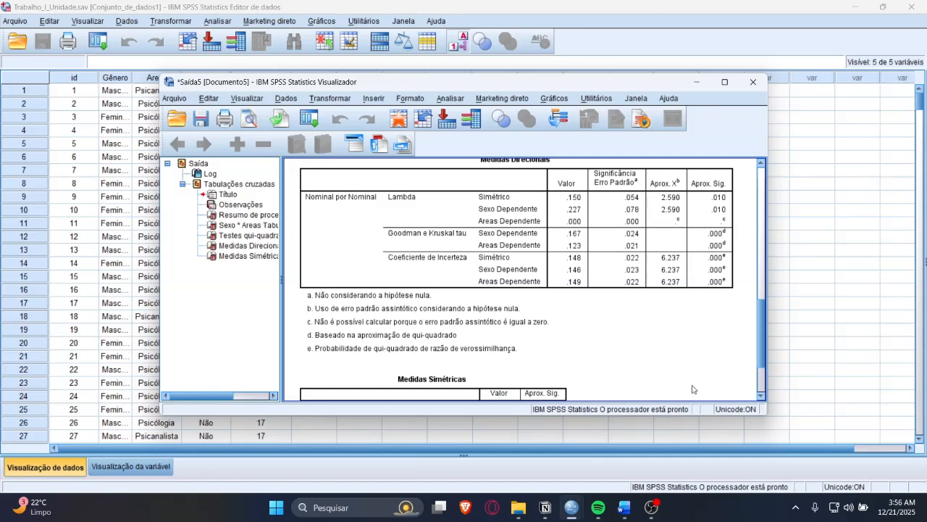
pyautogui.click(638, 354)
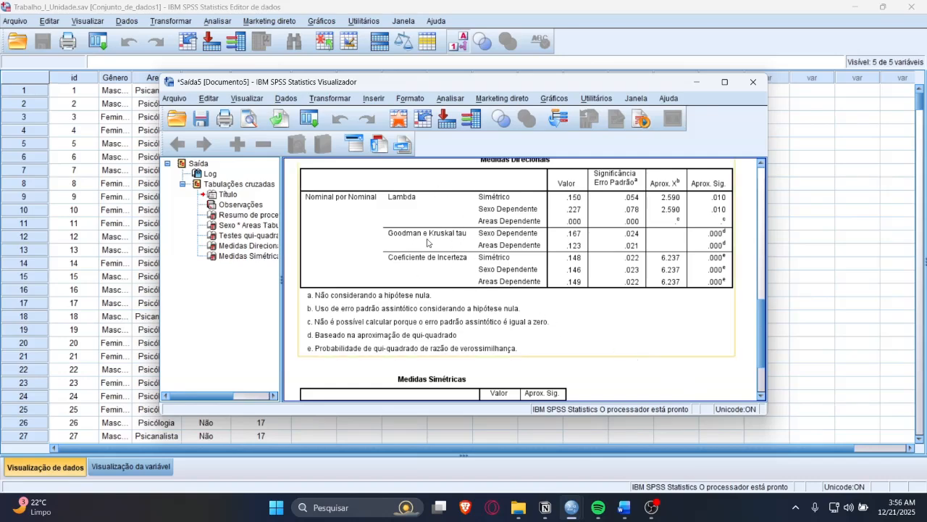
pyautogui.scroll(-3, 427, 243)
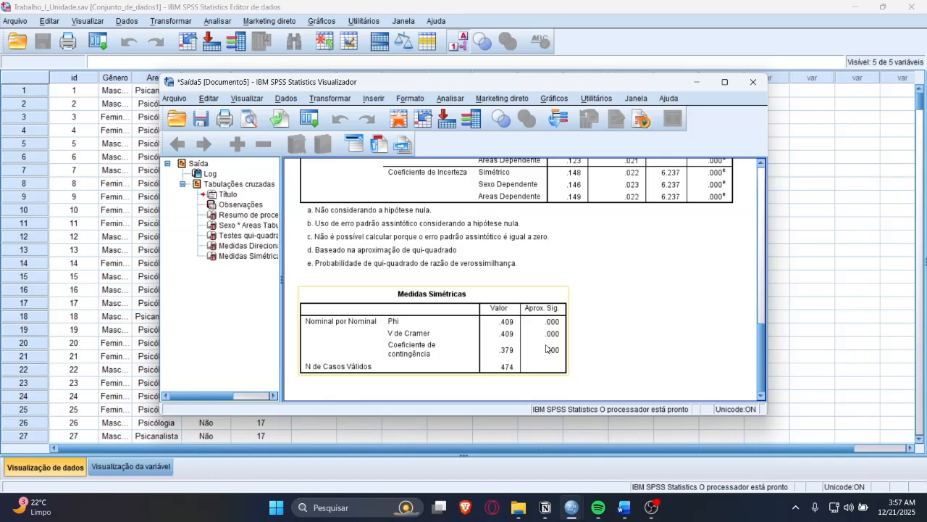
pyautogui.scroll(5, 548, 348)
pyautogui.scroll(-5, 536, 290)
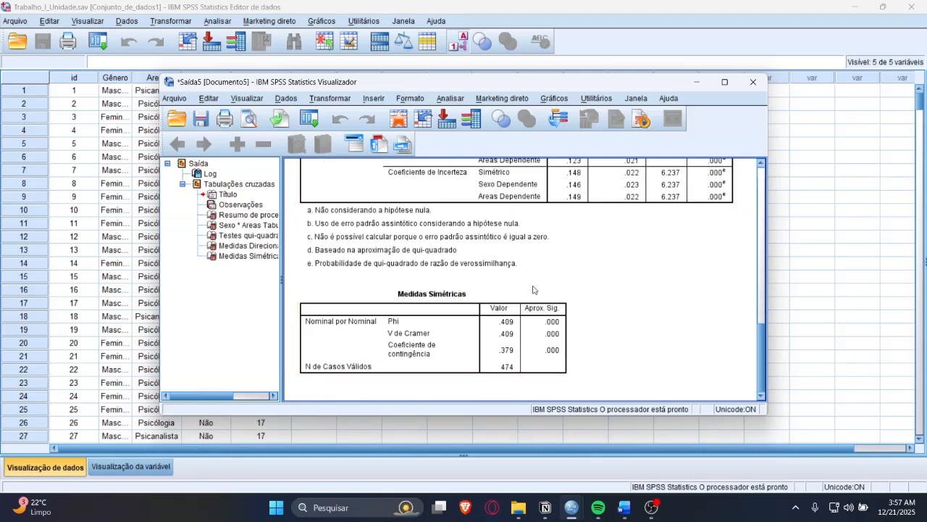
# Switch to Notion and review the output tables and written interpretation on the question 5 page
pyautogui.moveTo(550, 500)
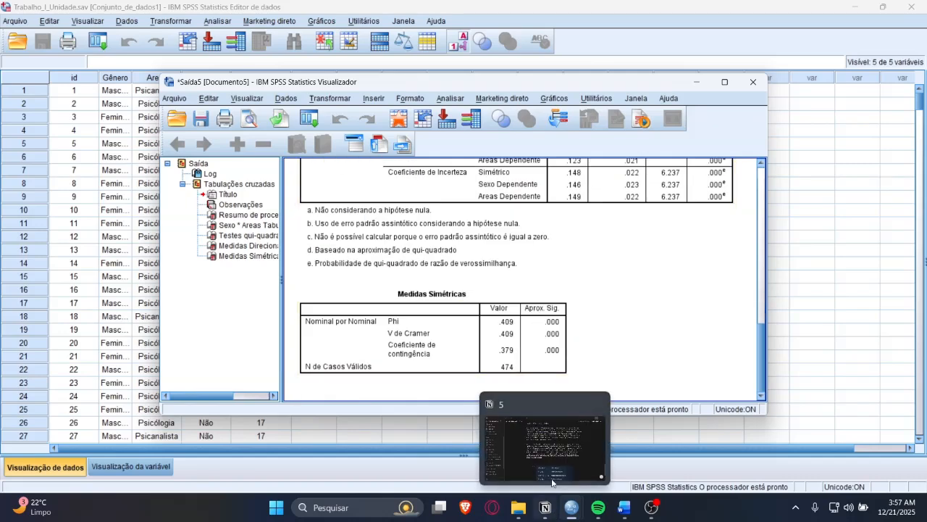
pyautogui.click(551, 467)
pyautogui.scroll(-2, 462, 256)
pyautogui.scroll(5, 636, 331)
pyautogui.scroll(3, 636, 333)
pyautogui.scroll(-4, 636, 337)
pyautogui.scroll(5, 635, 348)
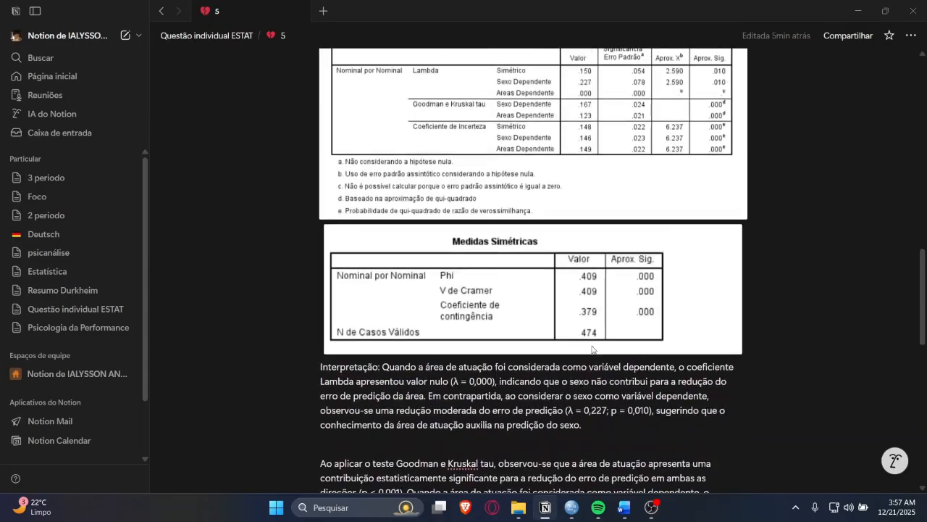
# Review the procedure and output tables on the question 5 page, comparing them with the Medidas Direcionais table in the SPSS output
pyautogui.scroll(10, 636, 353)
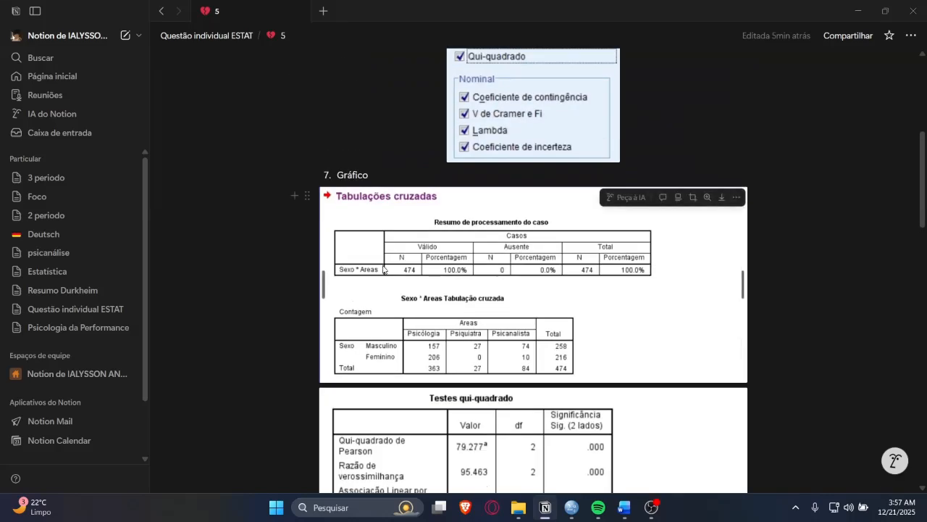
pyautogui.scroll(4, 380, 264)
pyautogui.scroll(-4, 362, 257)
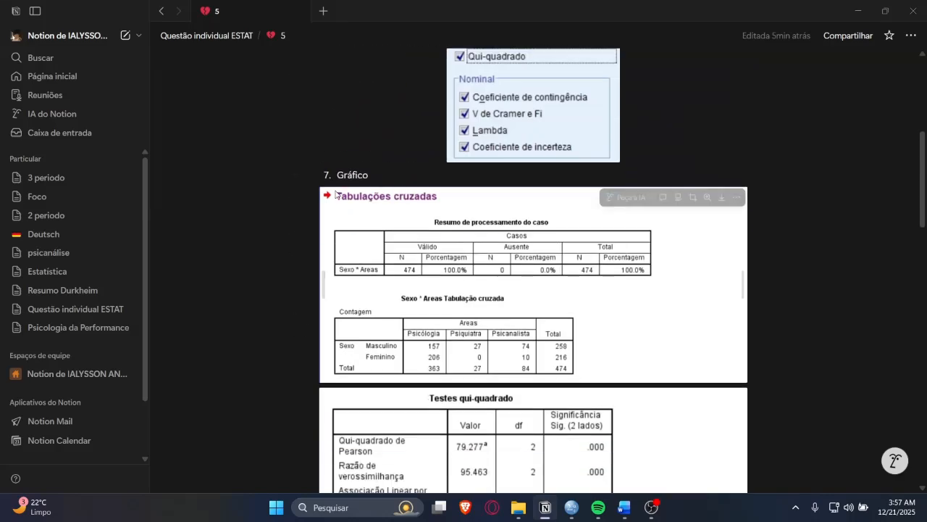
pyautogui.scroll(3, 565, 307)
pyautogui.scroll(1, 565, 312)
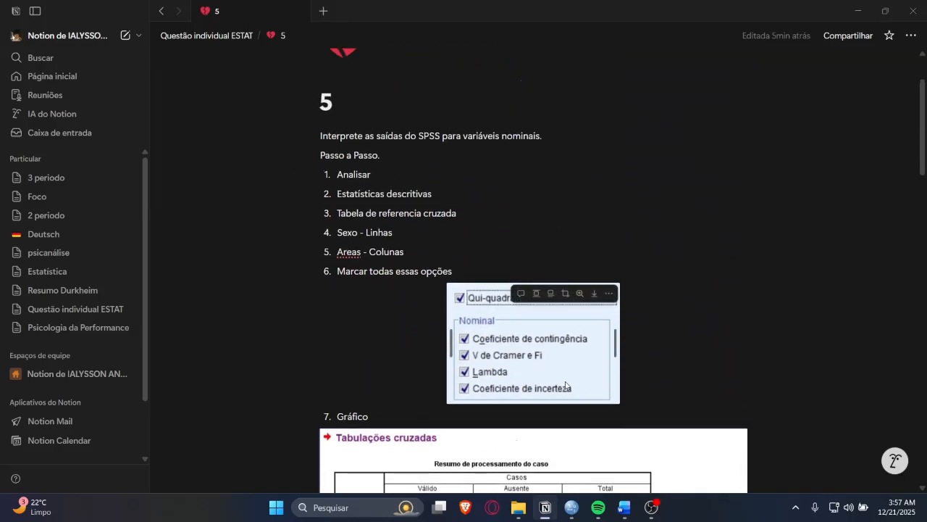
pyautogui.scroll(-3, 662, 271)
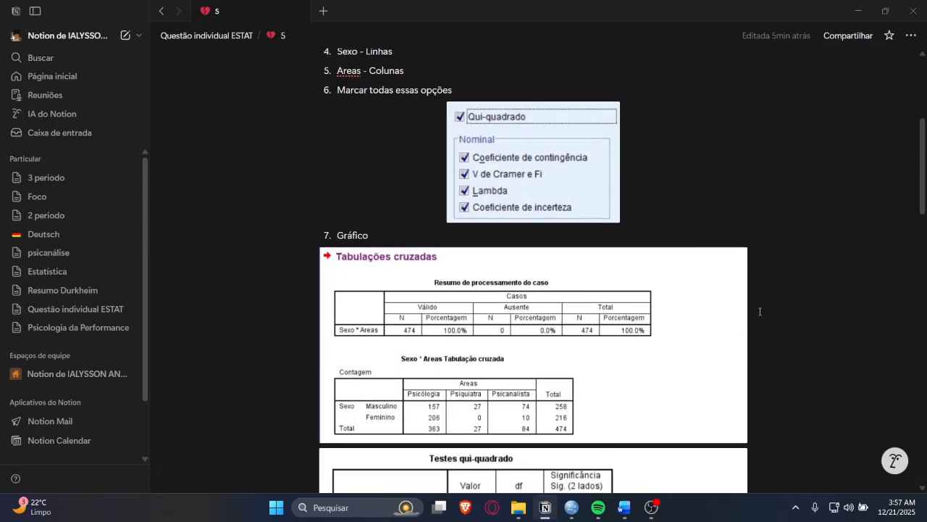
pyautogui.scroll(-8, 760, 311)
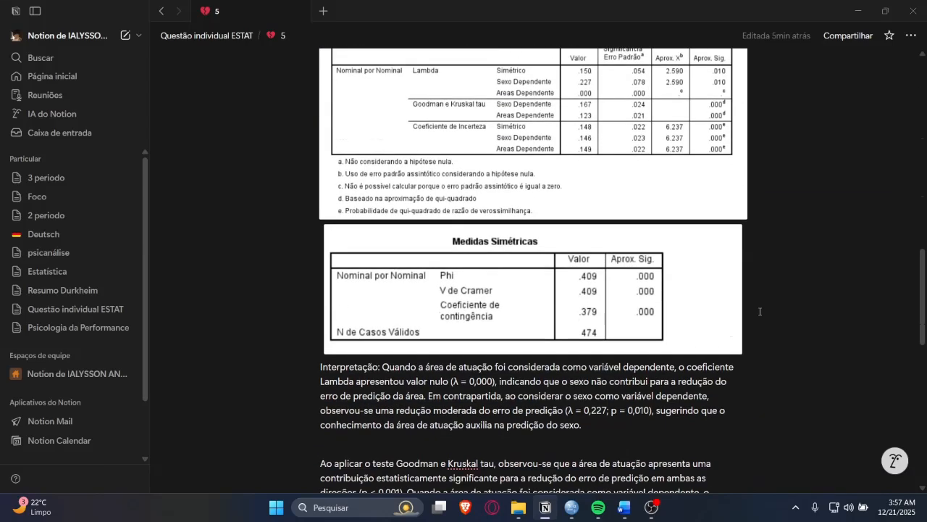
pyautogui.scroll(2, 760, 312)
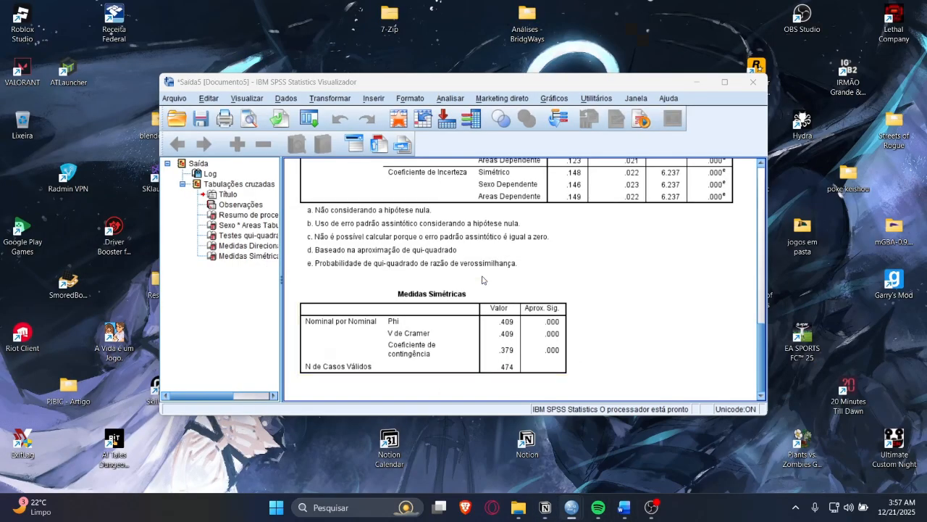
pyautogui.click(629, 444)
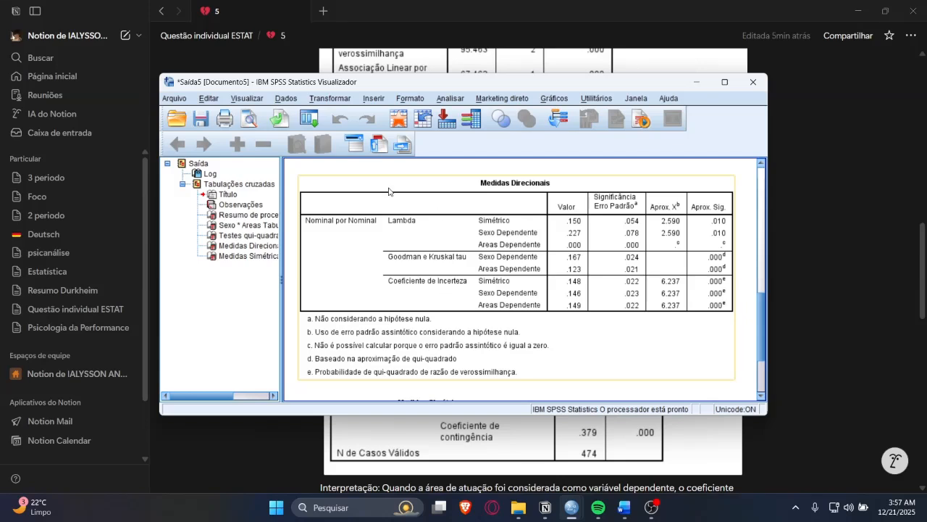
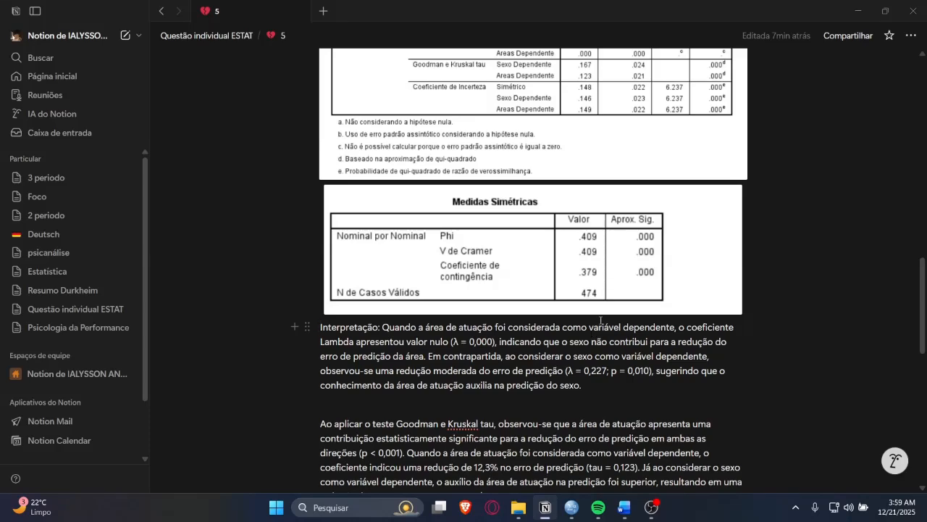
# Compare the written Lambda interpretation on the Notion question 5 page with the Medidas Direcionais table
pyautogui.scroll(2, 600, 323)
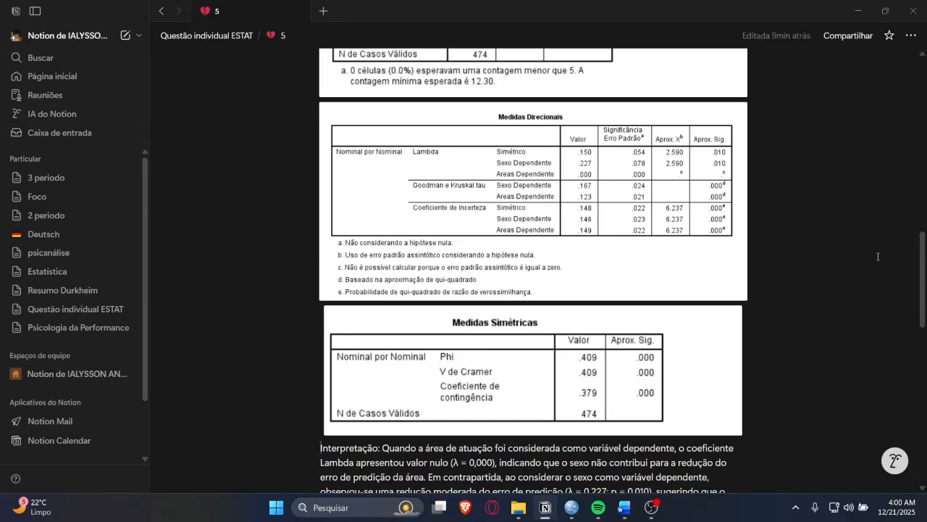
pyautogui.scroll(-2, 863, 261)
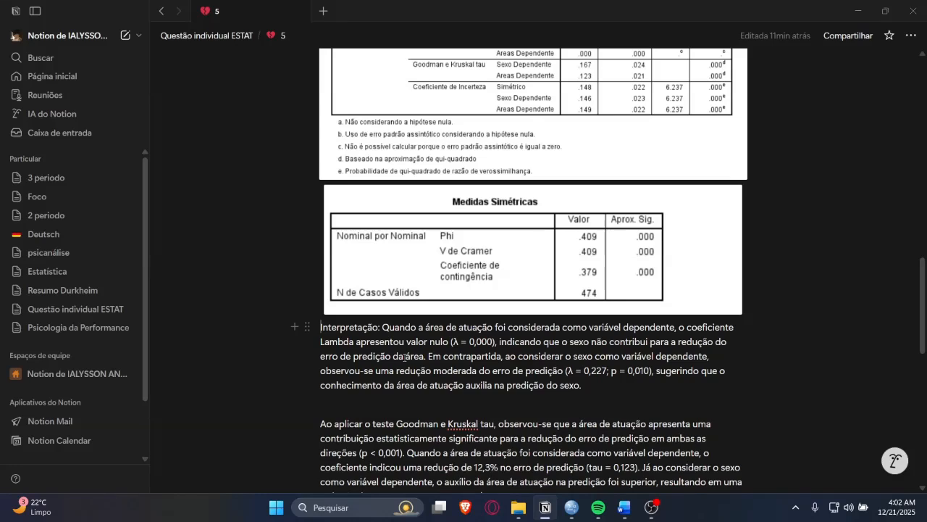
pyautogui.scroll(-1, 404, 356)
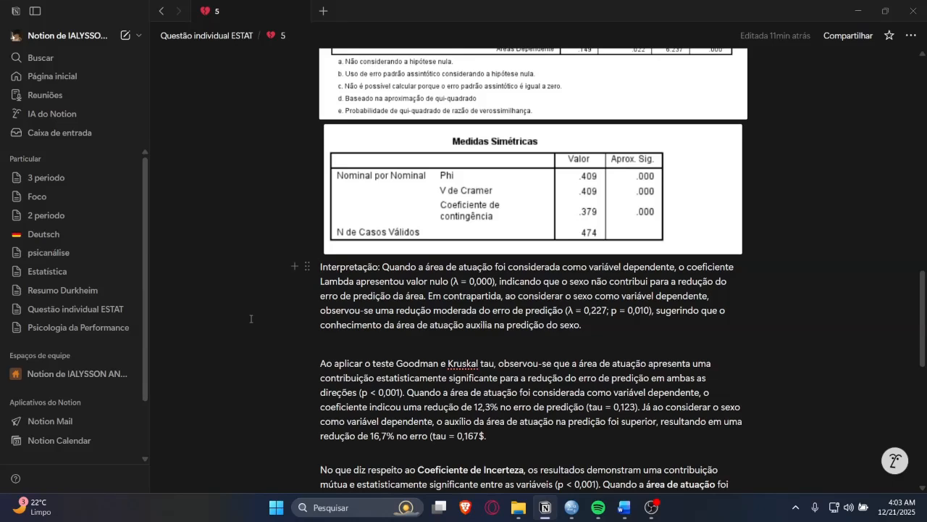
pyautogui.scroll(3, 251, 319)
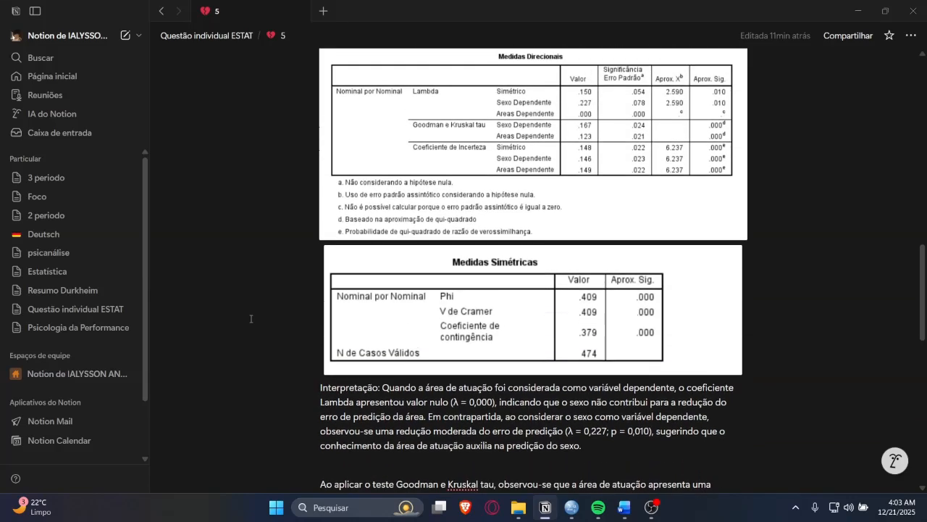
# Replace the stray dollar sign after "tau = 0,167" with a closing parenthesis in the Goodman e Kruskal tau paragraph
pyautogui.scroll(-3, 251, 319)
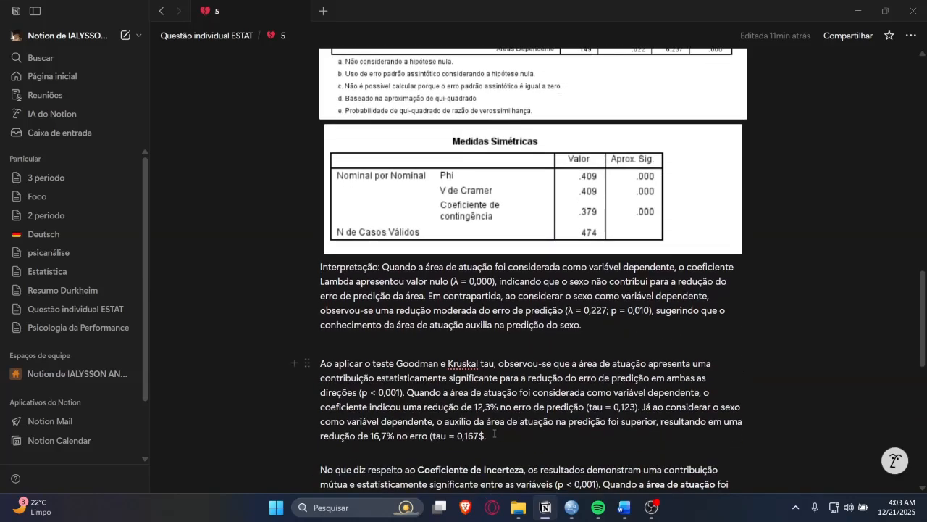
pyautogui.moveTo(485, 436); pyautogui.dragTo(479, 437)
pyautogui.write(')')
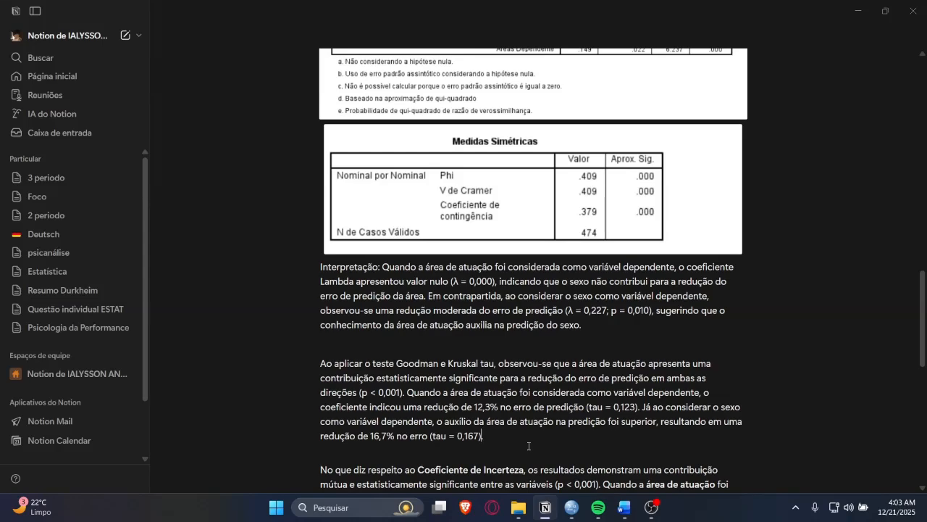
# Check the Goodman e Kruskal tau interpretation against its values and significance in the Medidas Direcionais table
pyautogui.scroll(2, 528, 446)
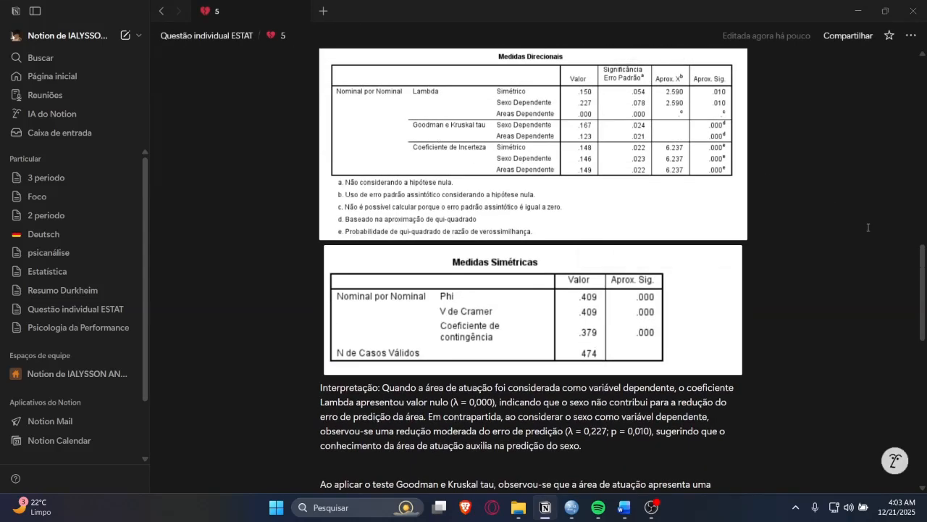
pyautogui.scroll(-2, 868, 228)
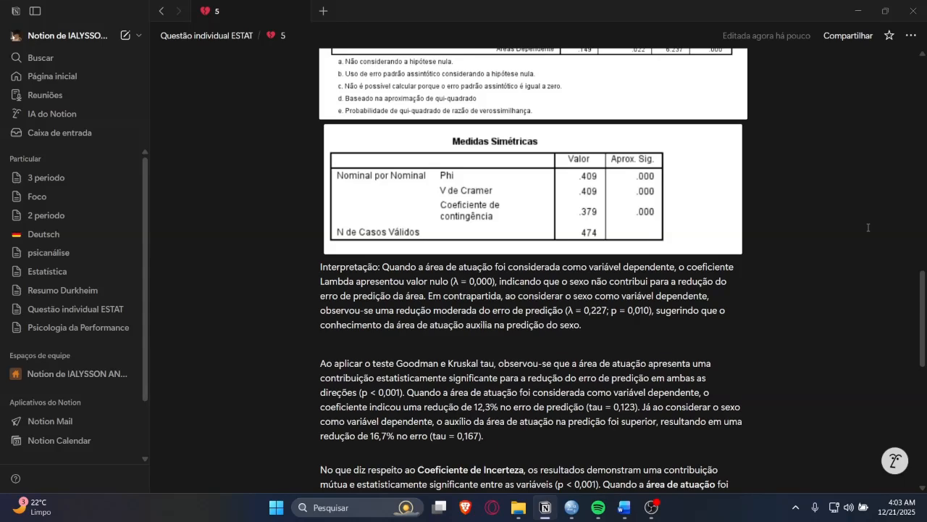
pyautogui.scroll(3, 811, 230)
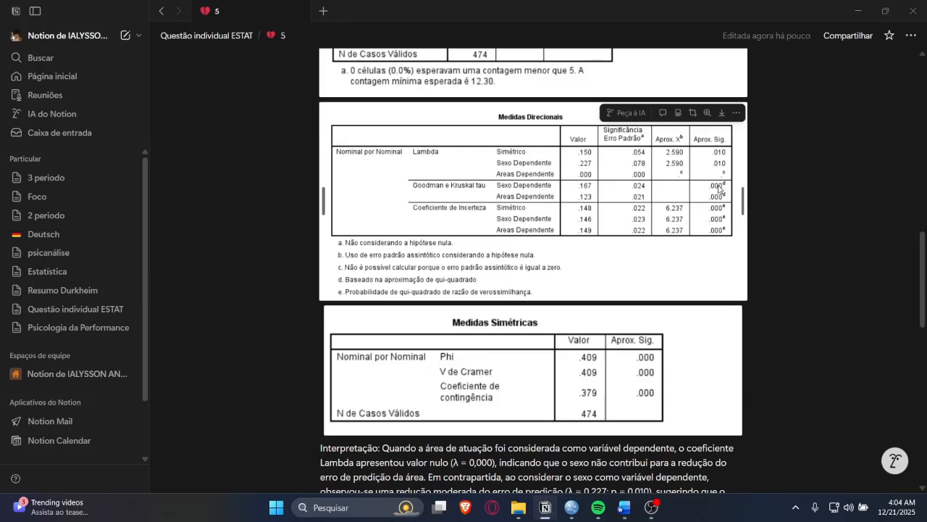
pyautogui.scroll(-3, 653, 194)
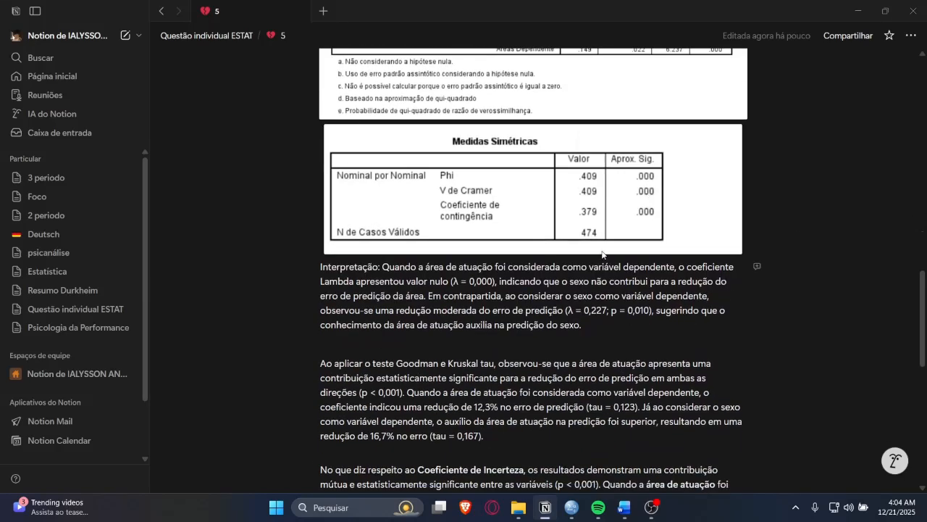
pyautogui.scroll(3, 758, 266)
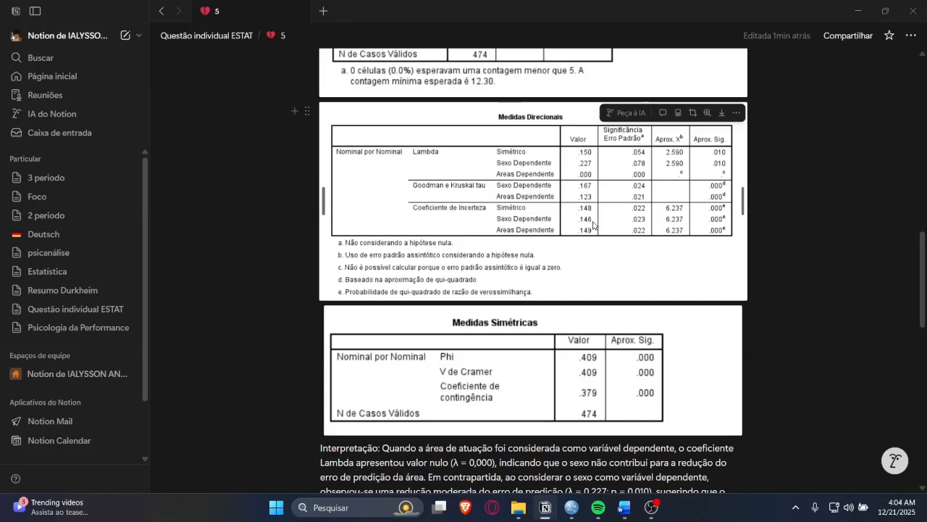
pyautogui.scroll(-3, 592, 225)
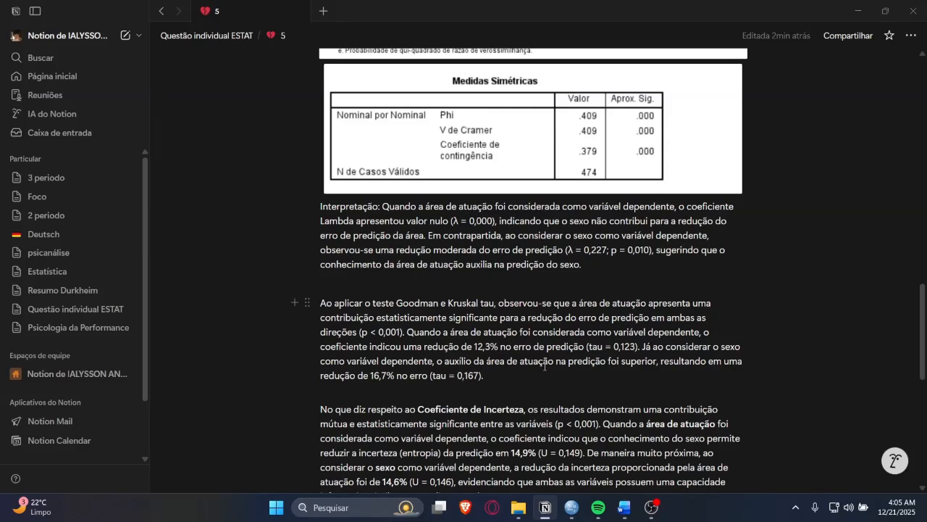
# Compare the Coeficiente de Incerteza paragraph with the corresponding Sexo and Areas rows in the Medidas Direcionais table
pyautogui.scroll(-1, 806, 316)
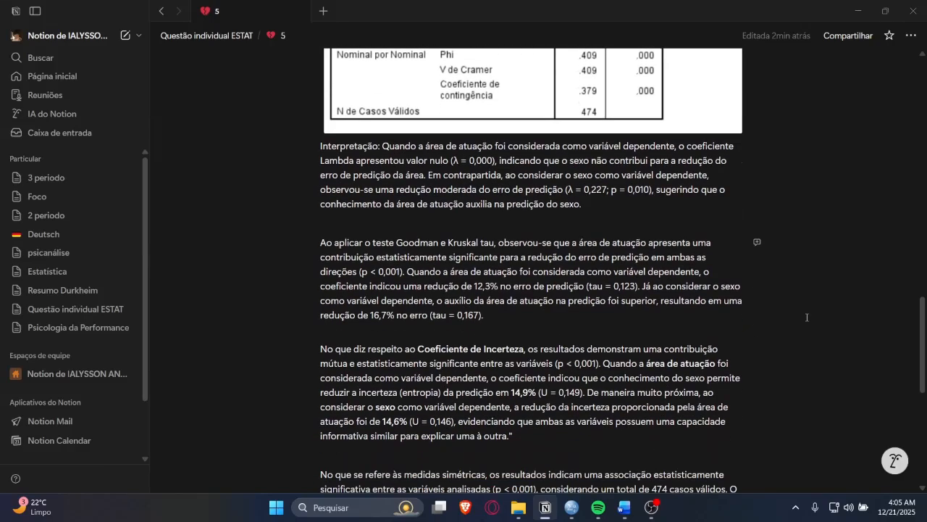
pyautogui.scroll(6, 806, 317)
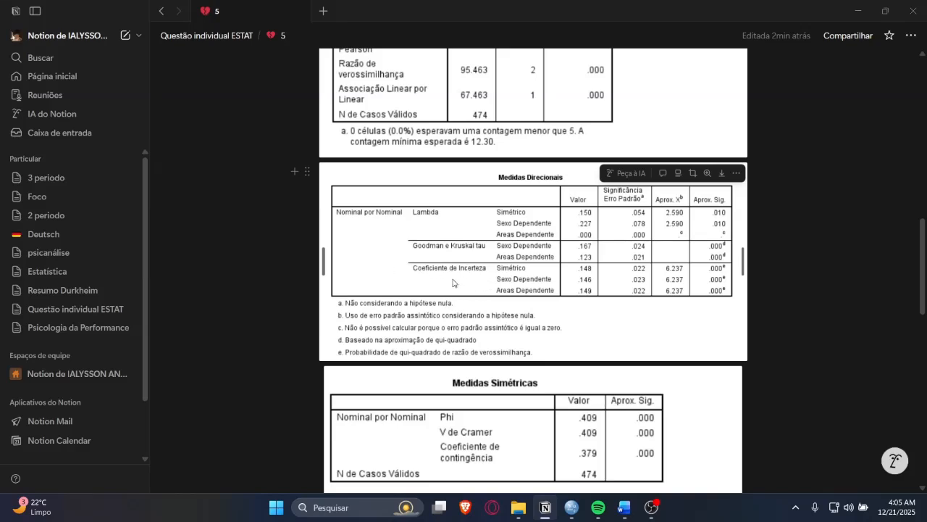
pyautogui.scroll(-6, 788, 287)
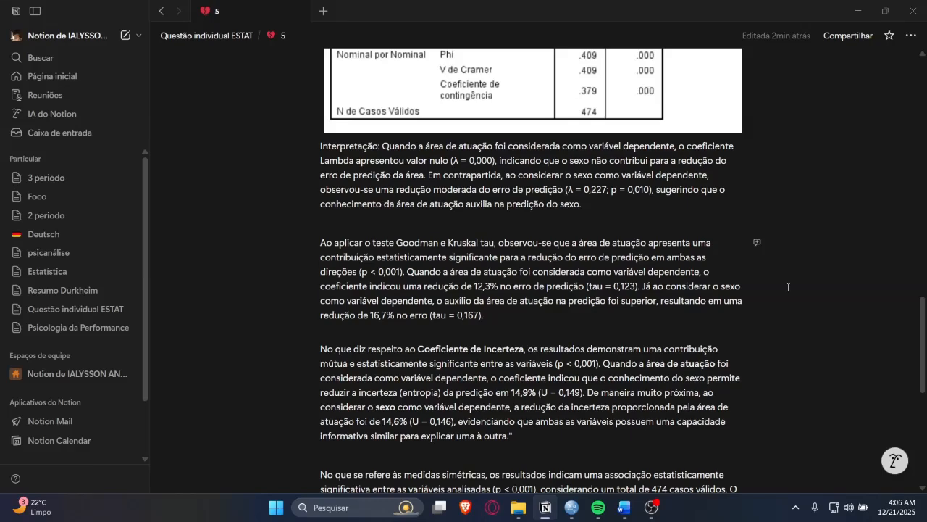
pyautogui.scroll(4, 788, 287)
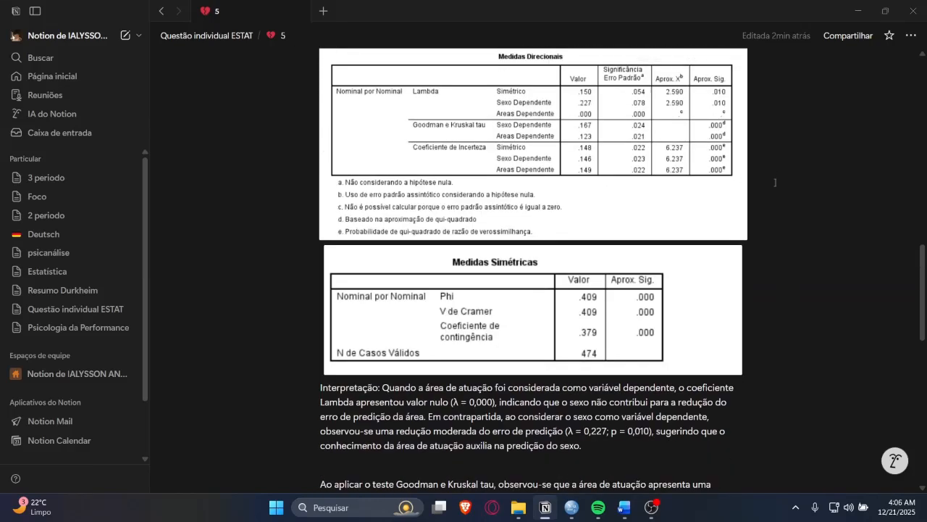
pyautogui.scroll(-6, 775, 183)
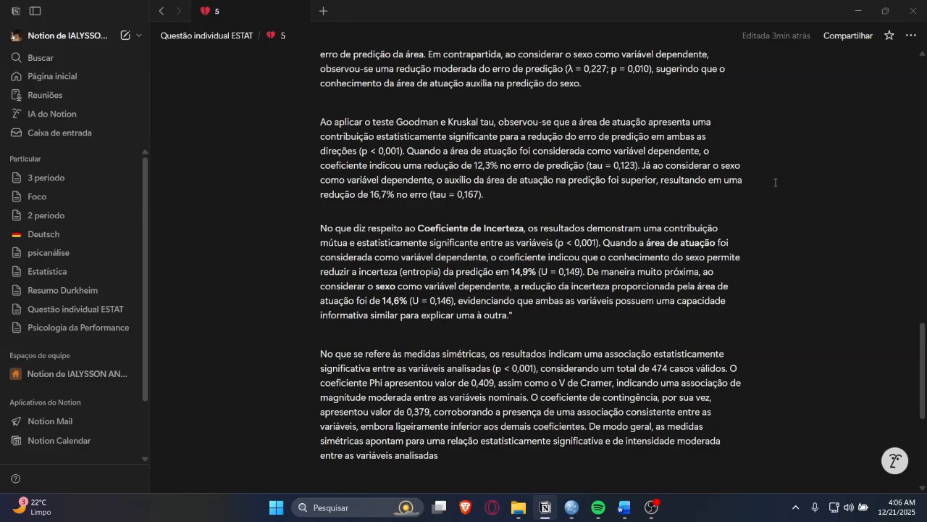
pyautogui.scroll(6, 775, 183)
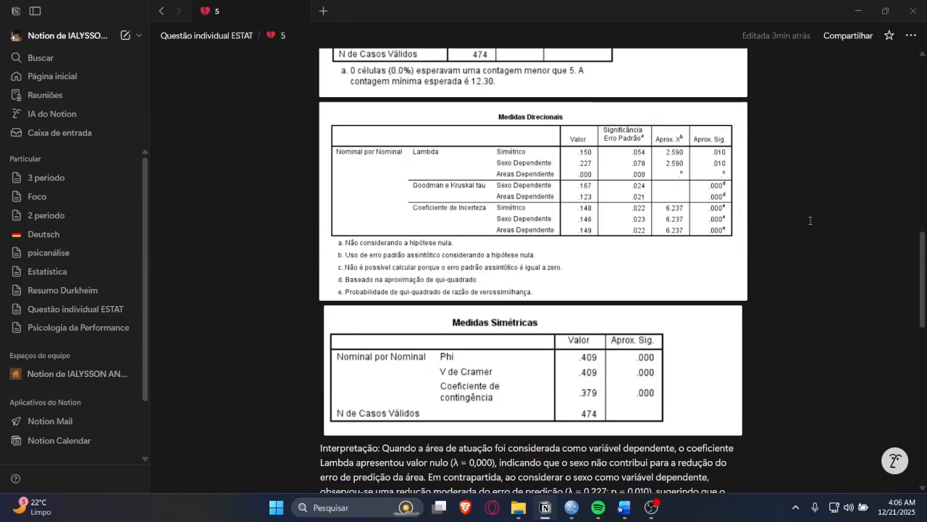
pyautogui.scroll(-6, 810, 221)
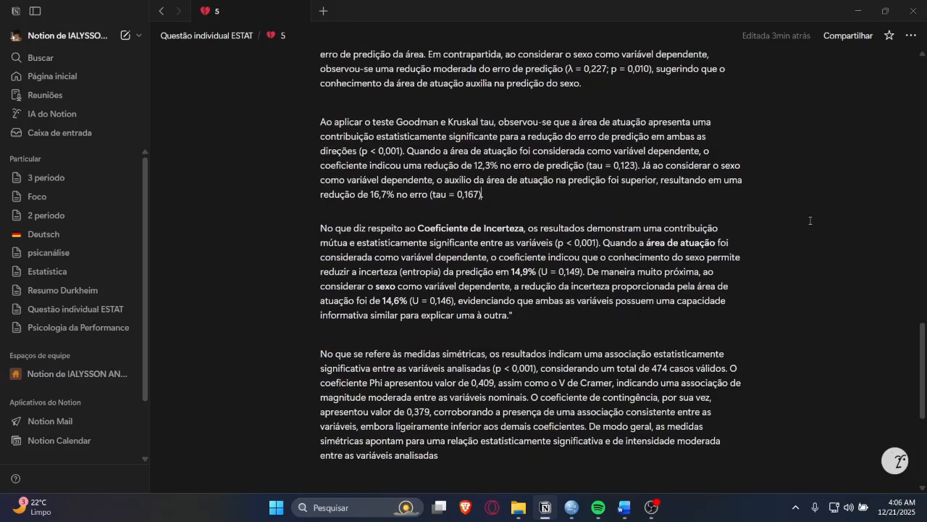
pyautogui.scroll(5, 536, 152)
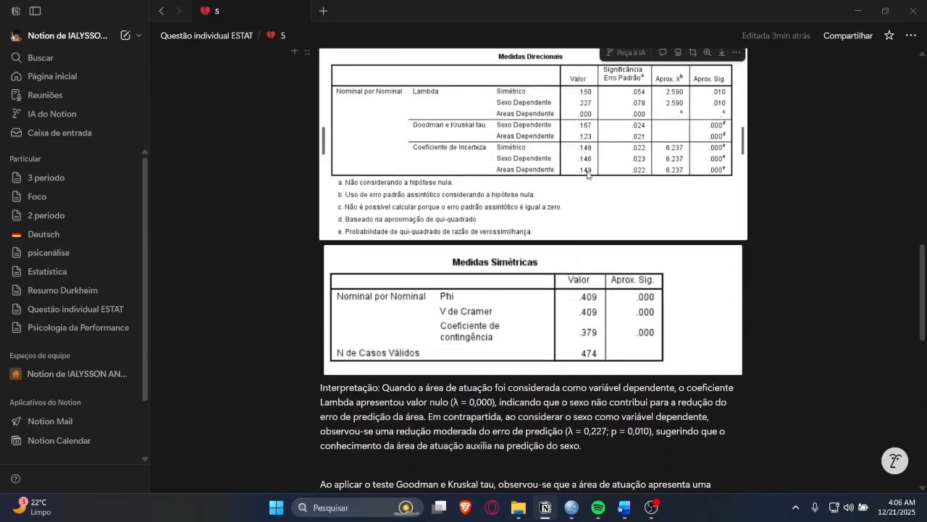
pyautogui.scroll(-5, 588, 176)
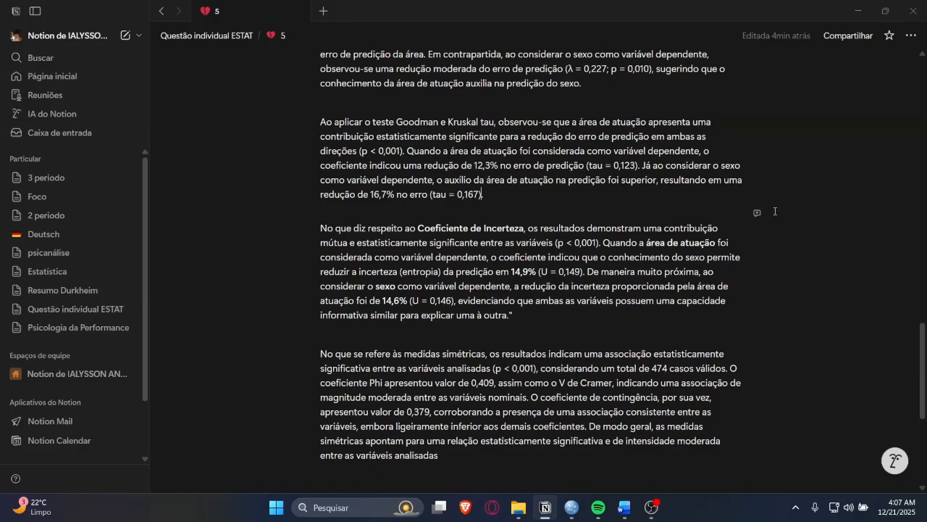
# Examine the Medidas Simétricas table, its written interpretation, and the reference scale for the strength of association by V value
pyautogui.scroll(6, 768, 224)
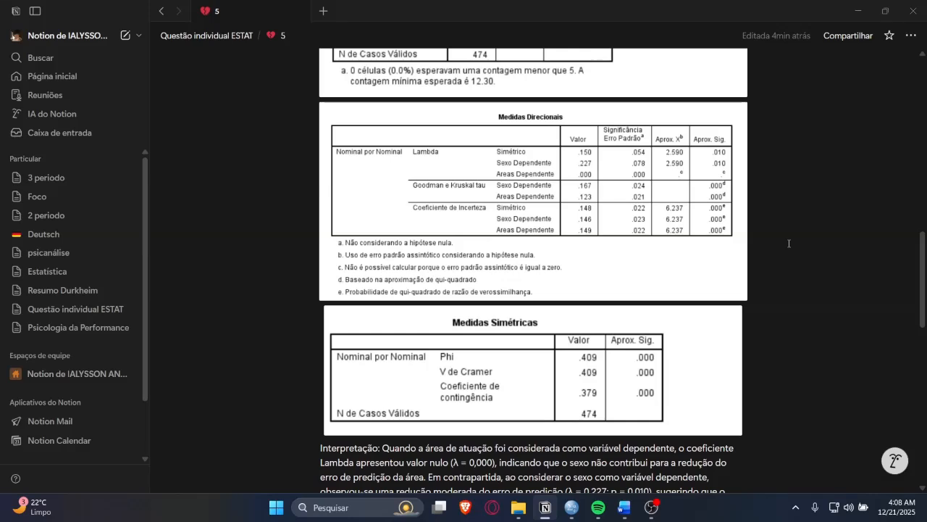
pyautogui.scroll(-1, 789, 244)
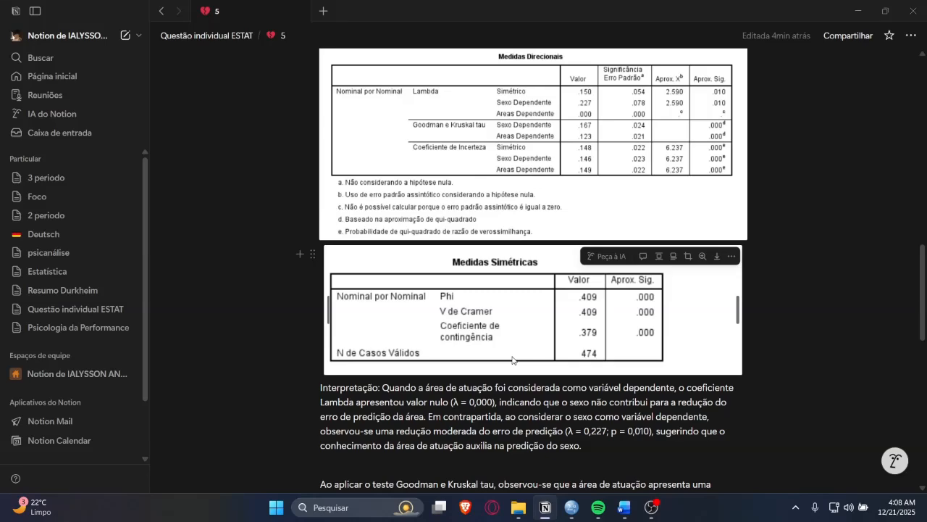
pyautogui.scroll(-10, 512, 358)
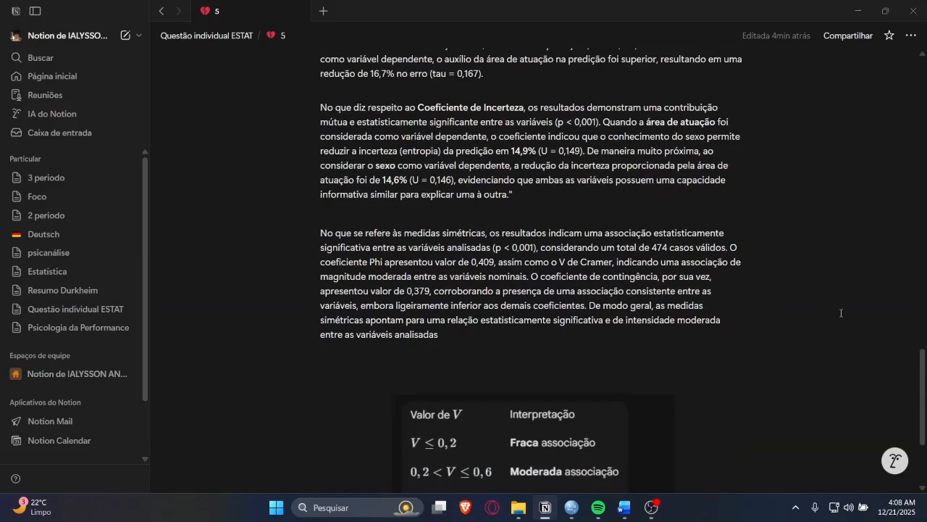
pyautogui.scroll(2, 840, 313)
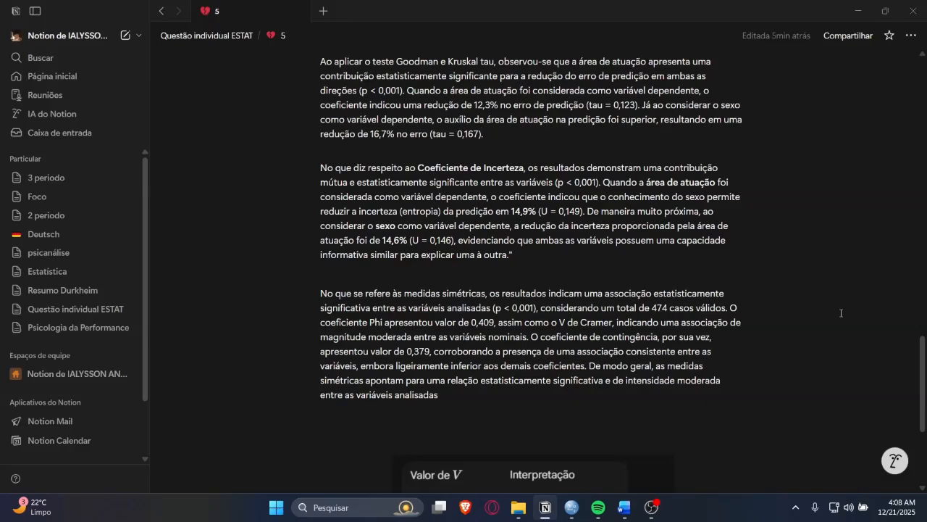
pyautogui.scroll(-2, 840, 313)
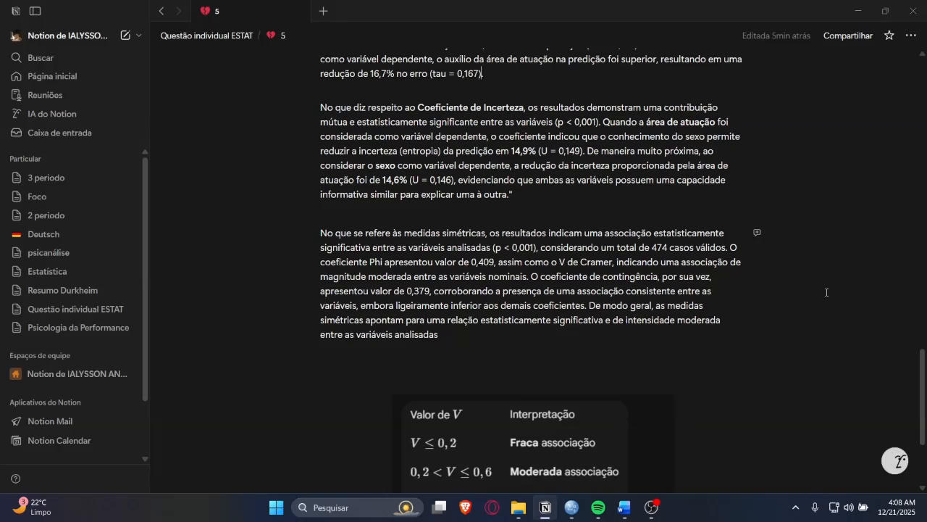
pyautogui.scroll(-3, 826, 292)
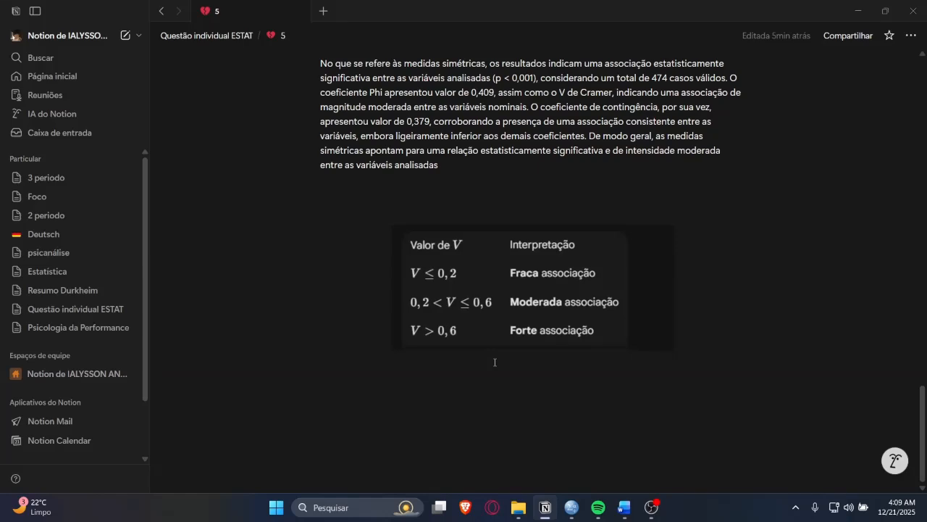
# Review the symmetric measures paragraph against the Phi, V de Cramer and Coeficiente de contingência rows and the V interpretation scale
pyautogui.scroll(8, 495, 362)
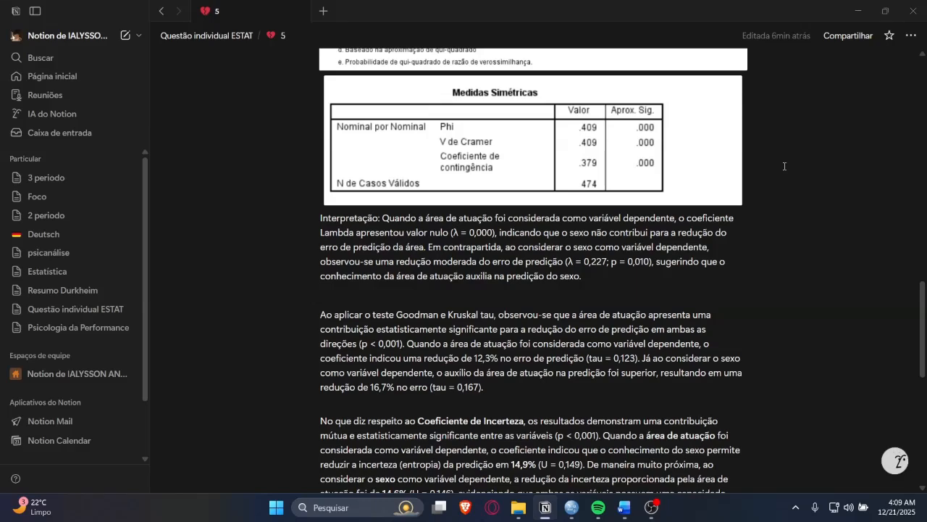
pyautogui.scroll(-3, 784, 166)
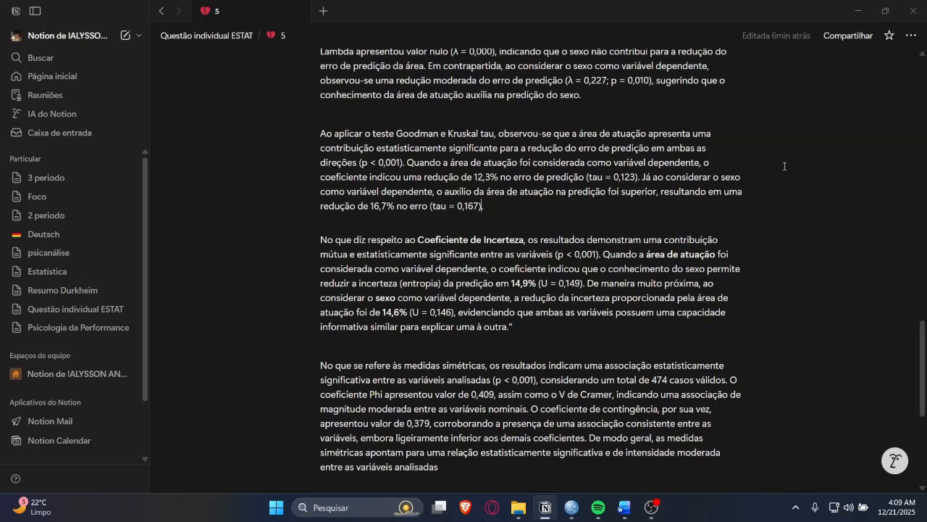
pyautogui.scroll(-4, 683, 244)
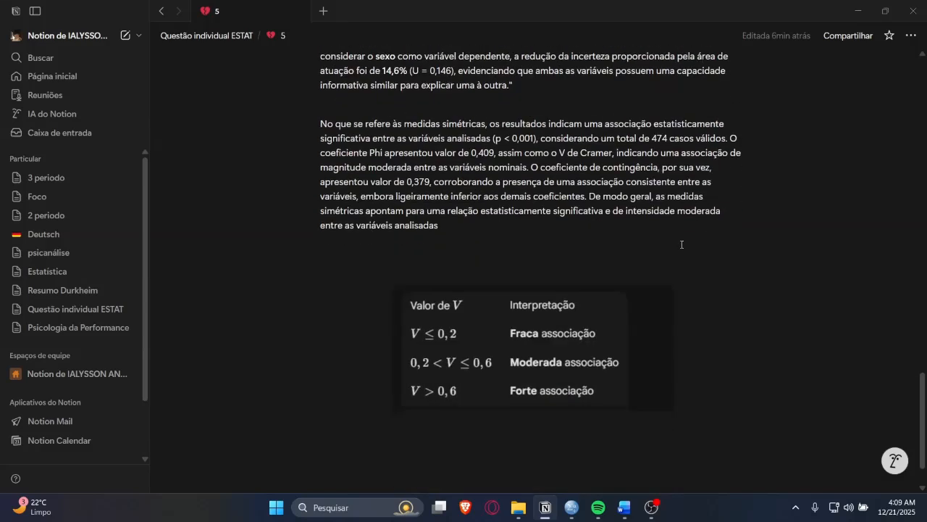
pyautogui.scroll(2, 633, 337)
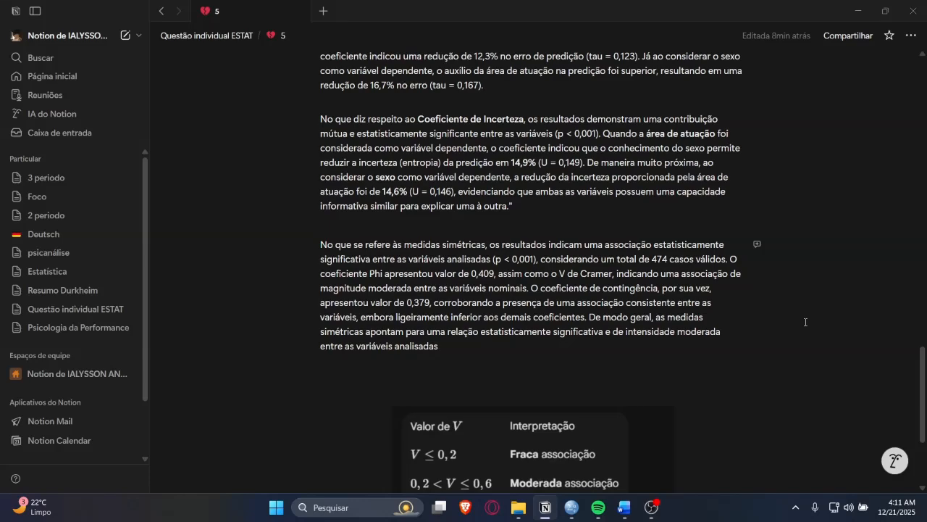
pyautogui.scroll(4, 805, 322)
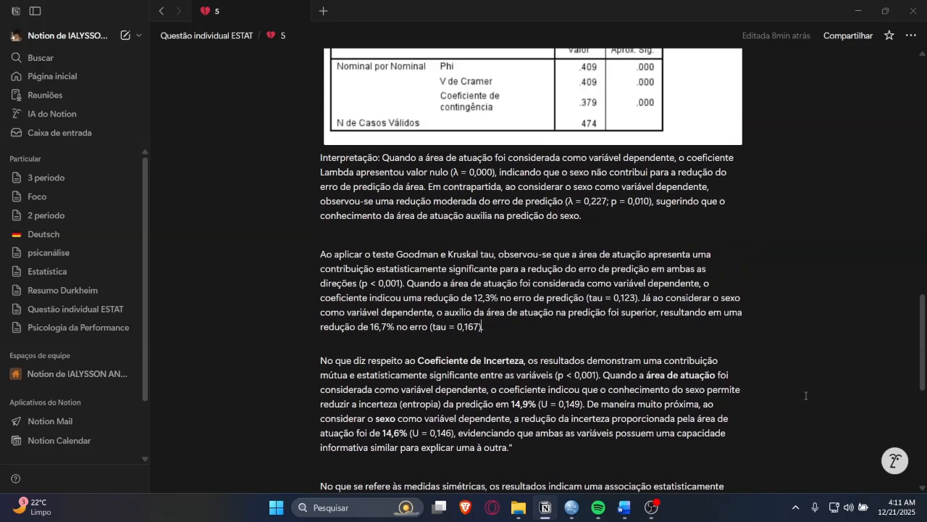
pyautogui.scroll(3, 783, 406)
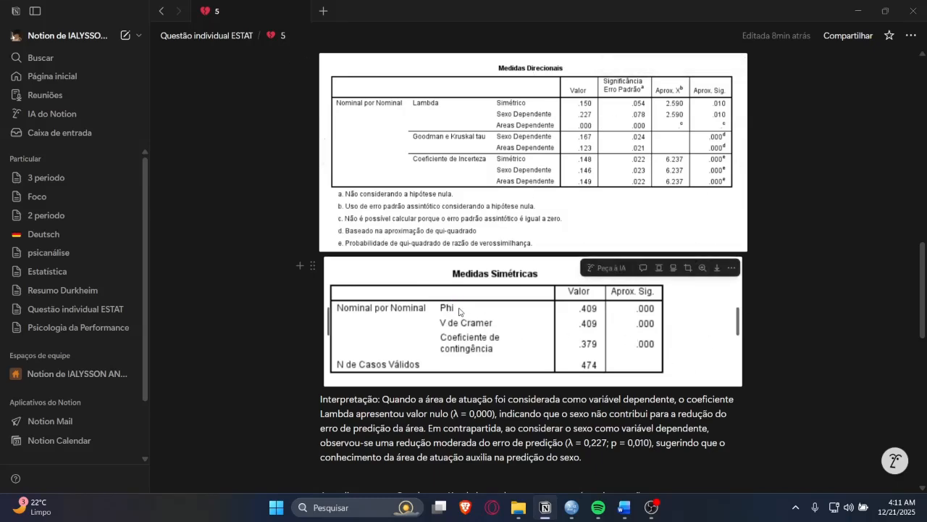
pyautogui.scroll(-6, 808, 334)
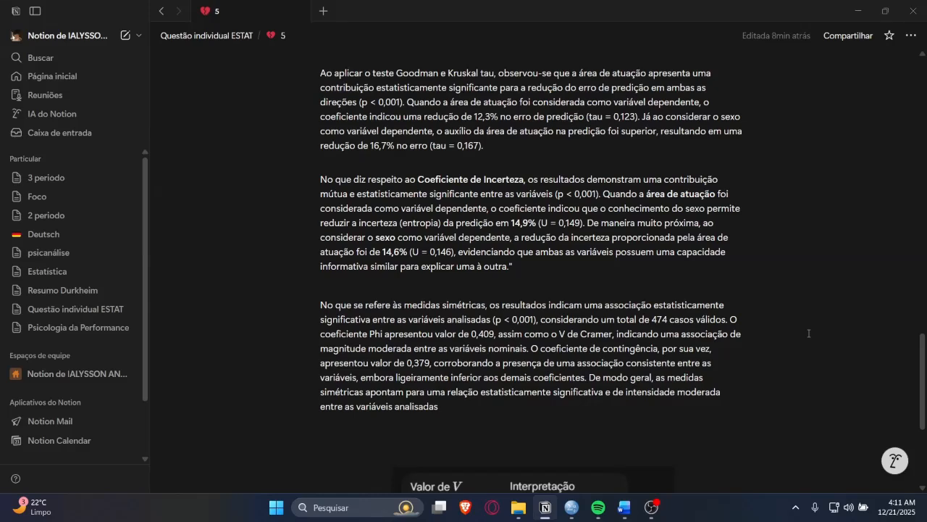